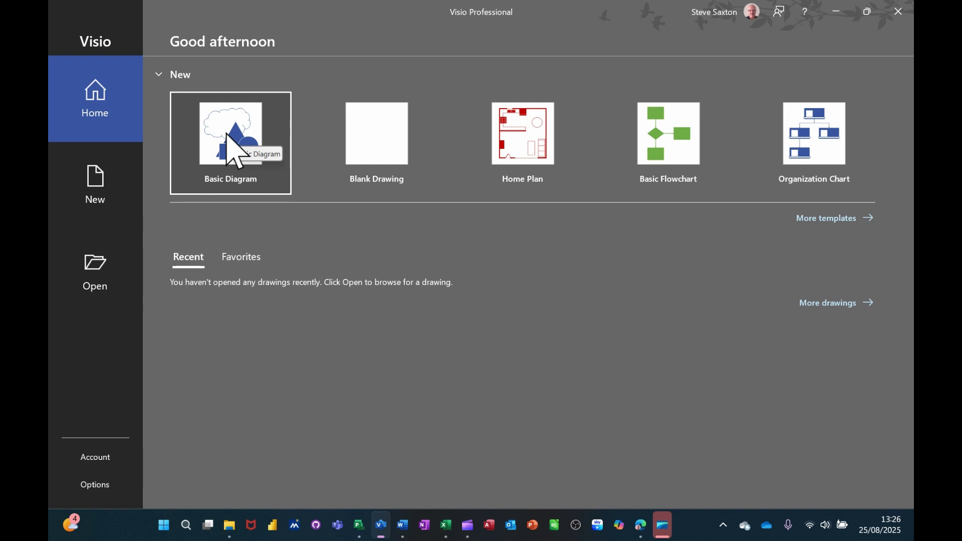
Browse the templates for new drawings, including the suggested Flowcharts collection.
left_click(99, 186)
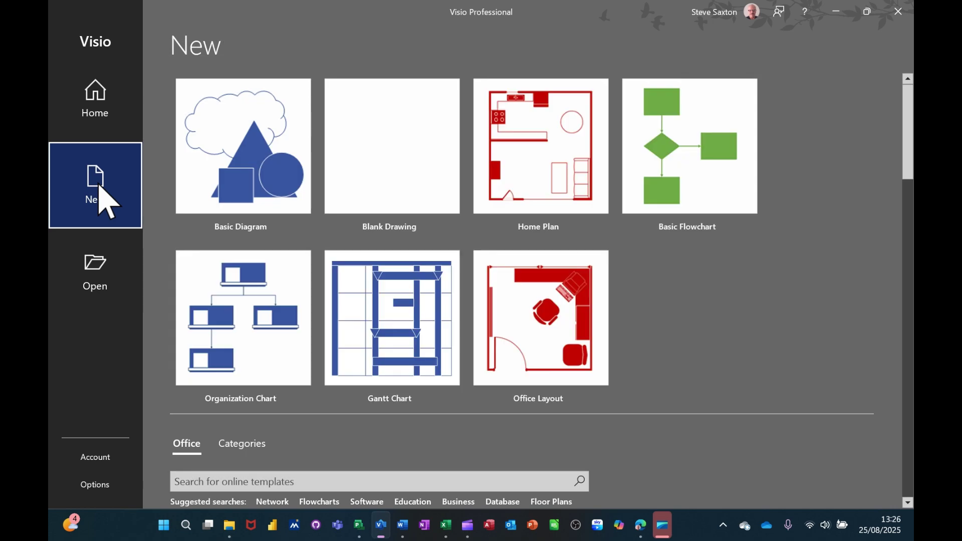
scroll(511, 231, "down", 1)
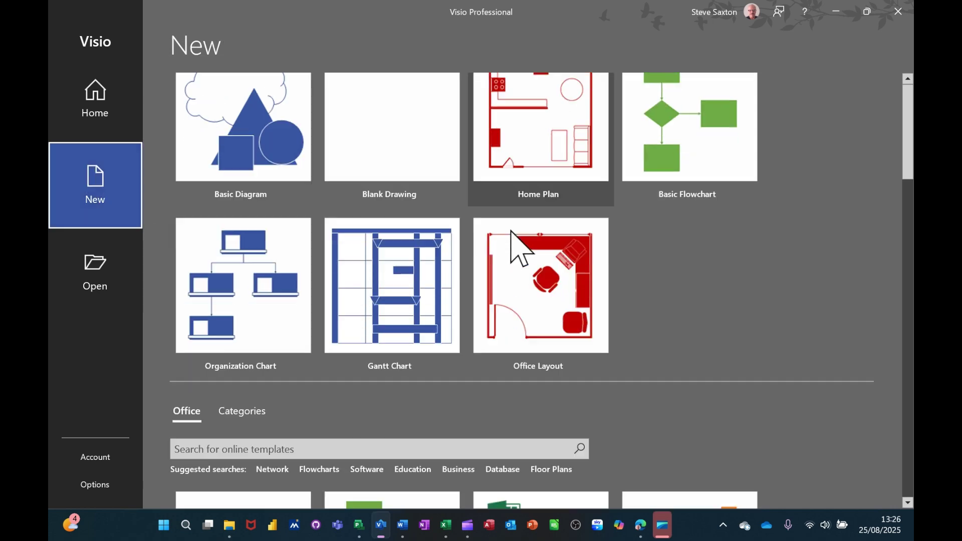
scroll(514, 241, "down", 3)
scroll(504, 245, "down", 2)
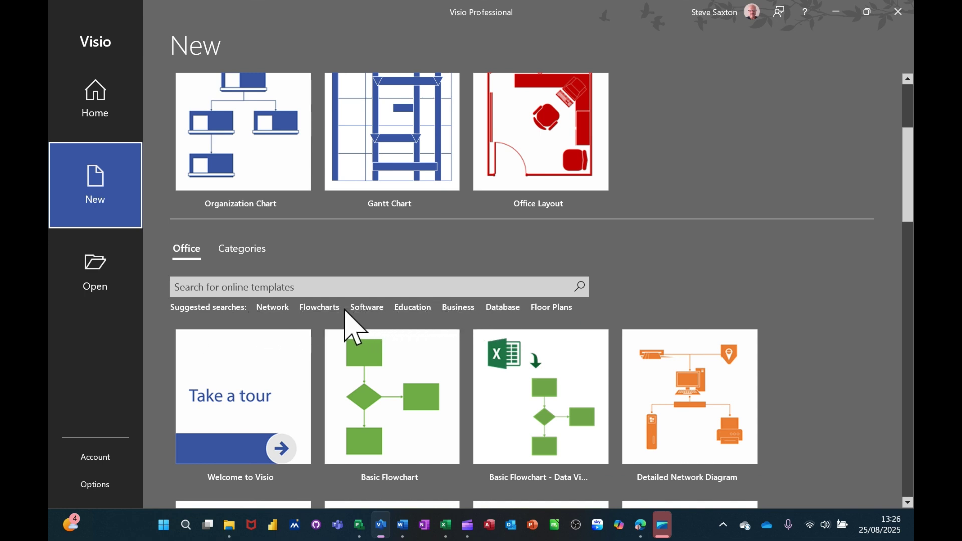
left_click(319, 308)
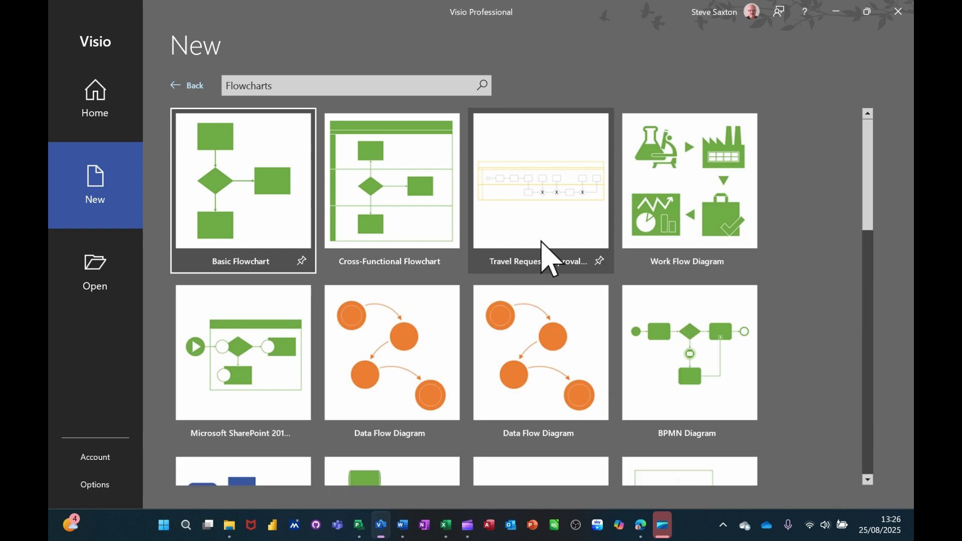
scroll(640, 333, "down", 3)
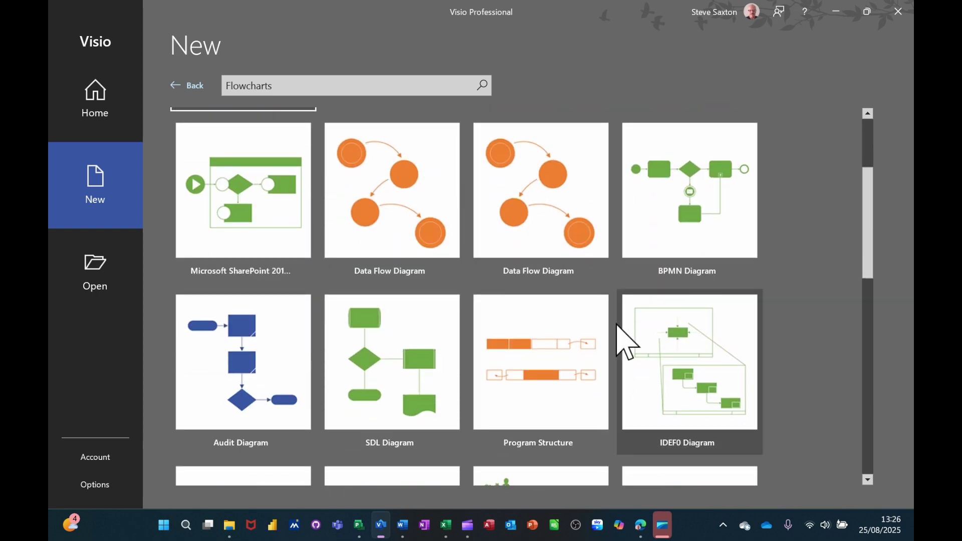
scroll(434, 312, "down", 4)
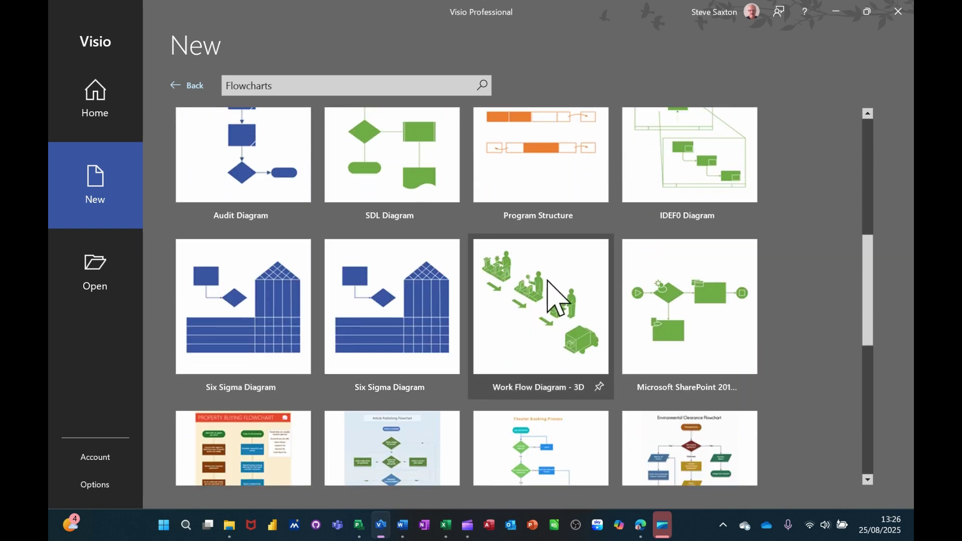
scroll(554, 301, "down", 3)
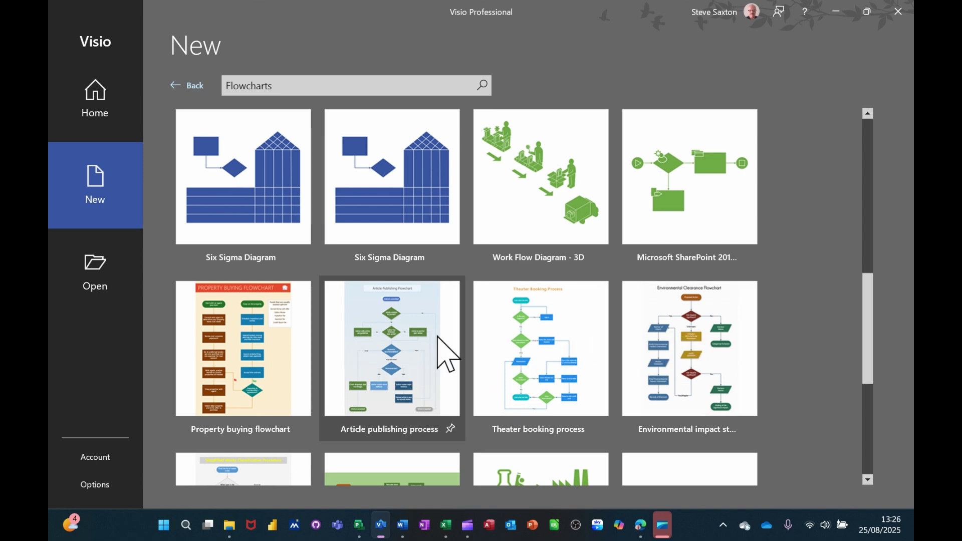
scroll(380, 350, "down", 3)
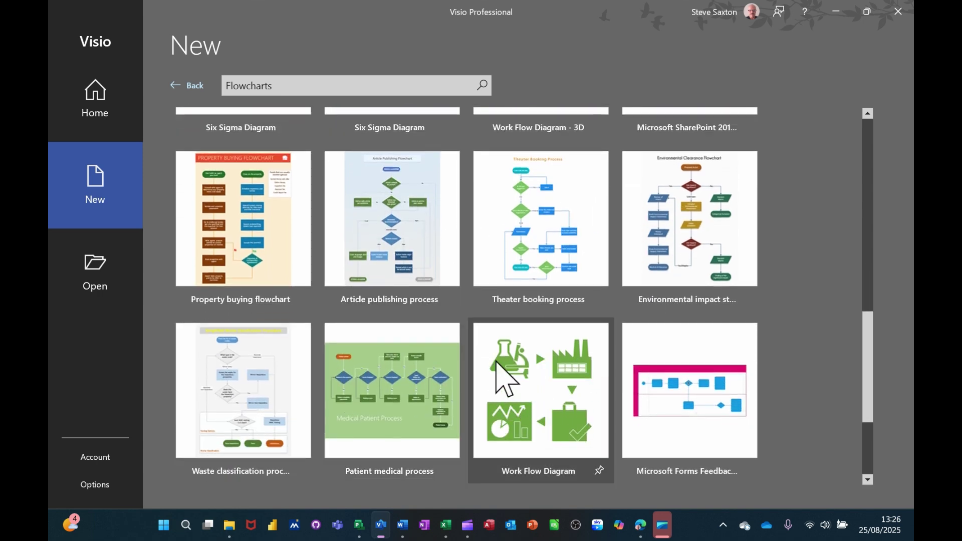
scroll(498, 362, "up", 3)
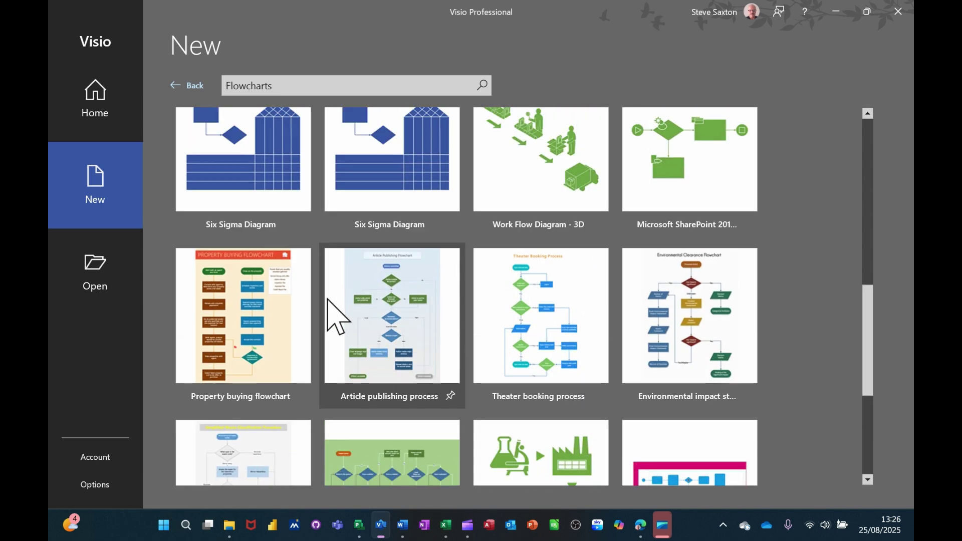
Create a new drawing from the Basic Diagram template using metric units.
left_click(103, 109)
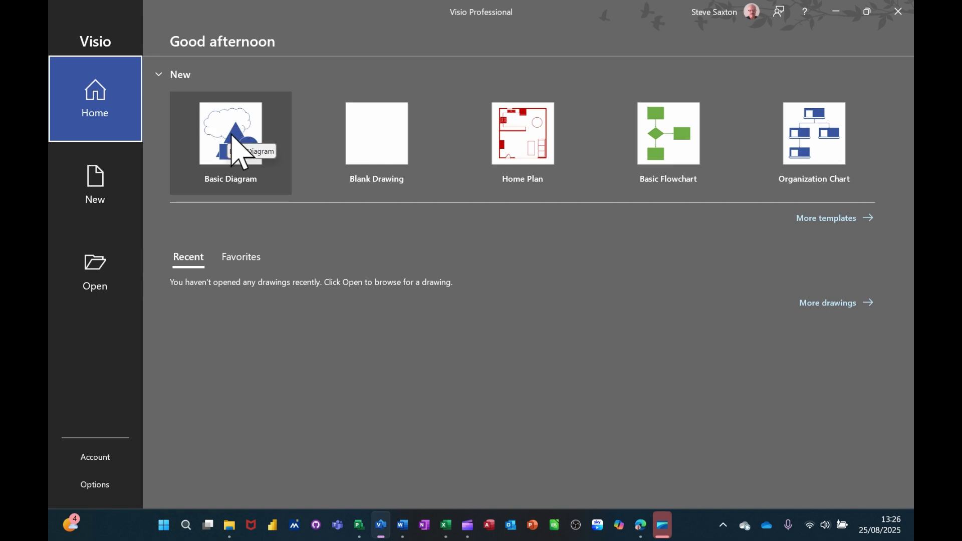
left_click(236, 150)
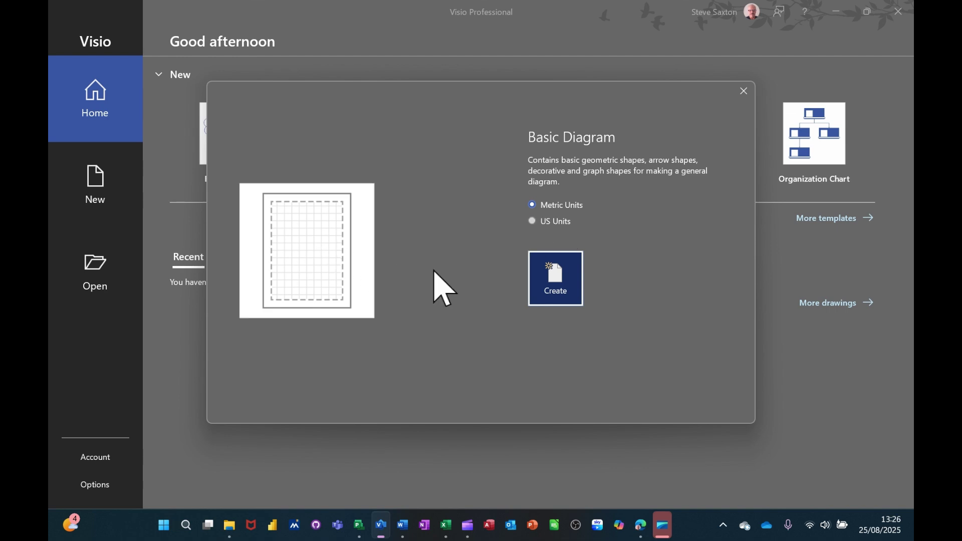
left_click(549, 281)
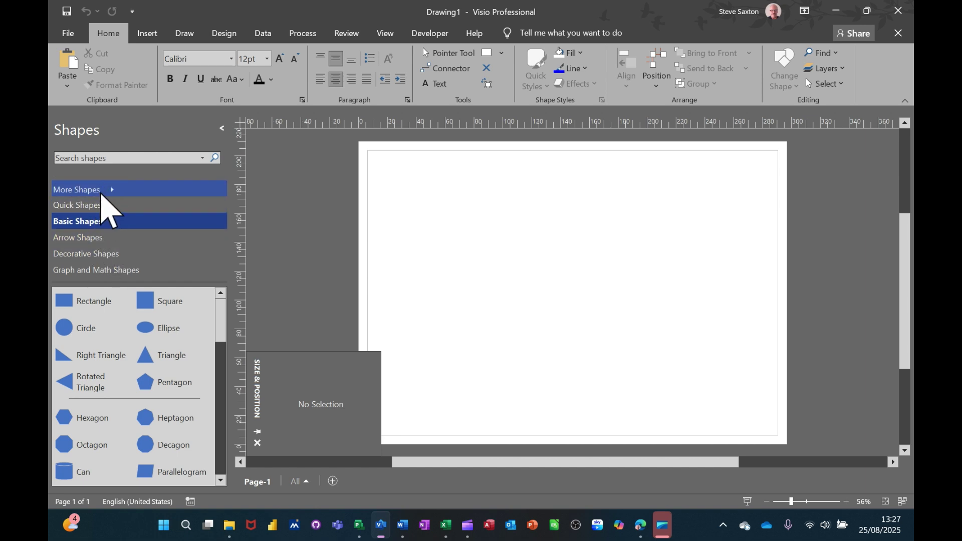
Look through the Quick, Basic, Arrow, Decorative, and Graph and Math Shapes stencils.
left_click(95, 205)
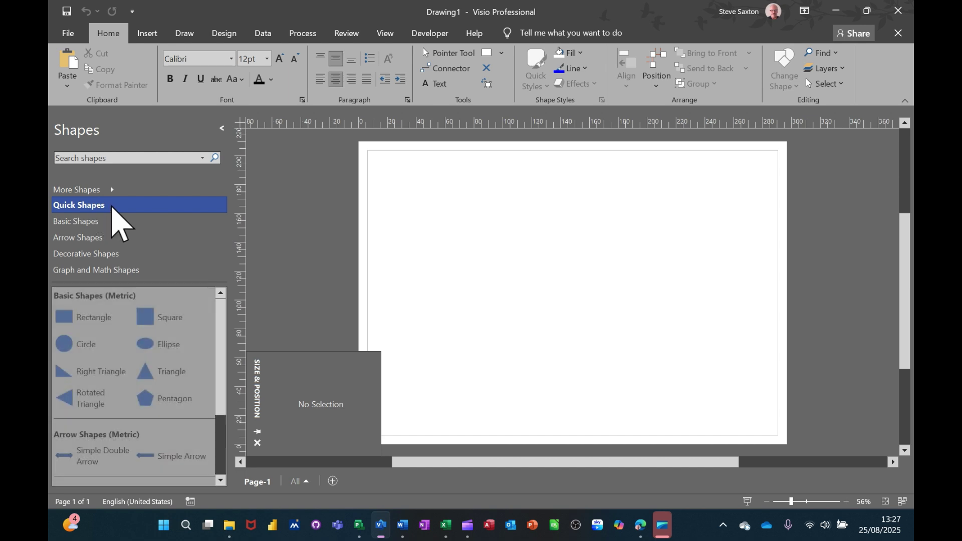
left_click(98, 222)
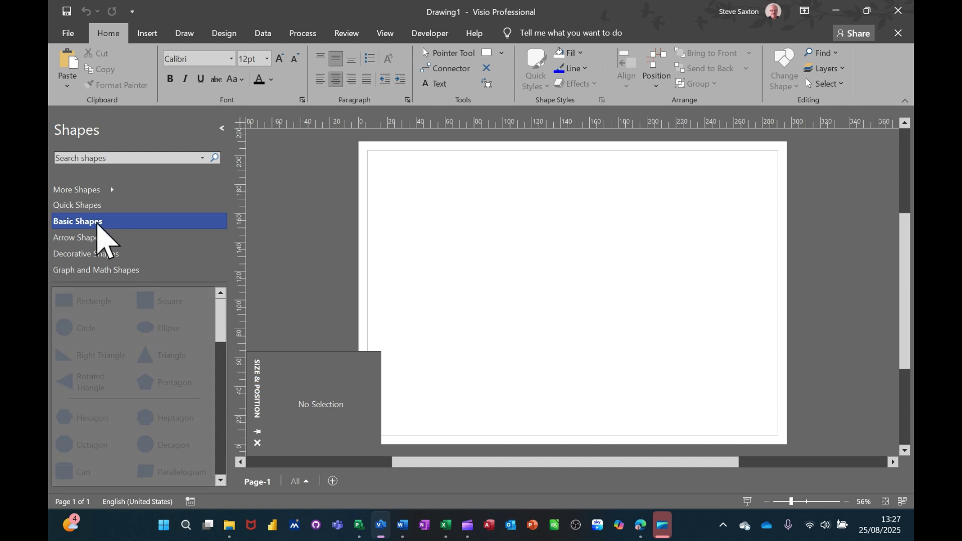
left_click(113, 239)
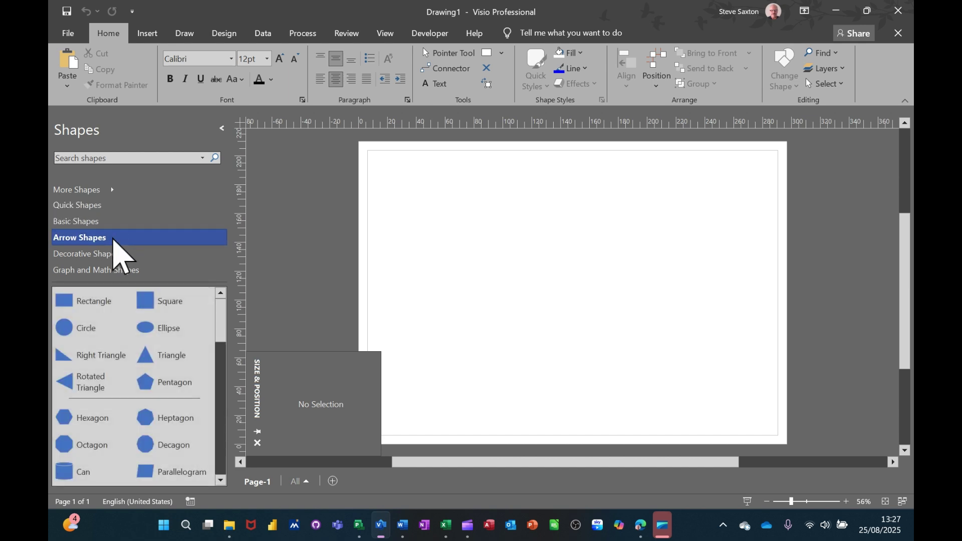
left_click(109, 254)
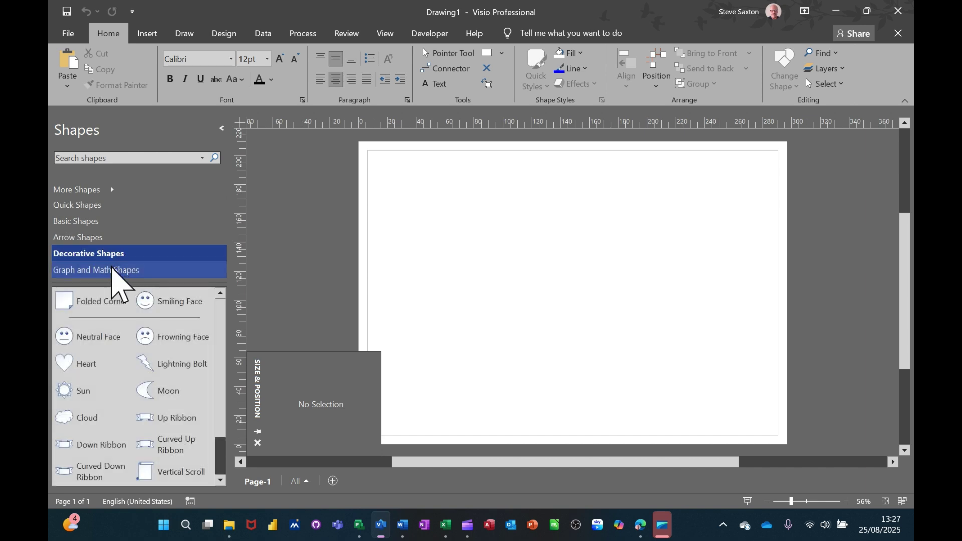
left_click(112, 270)
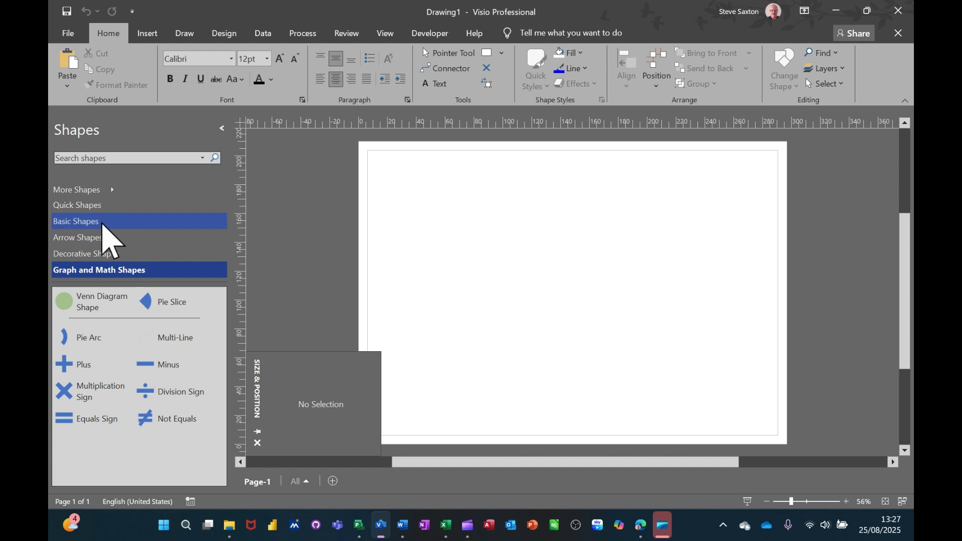
Add the Blocks stencil from the General category to the available shape stencils.
mouse_move(98, 191)
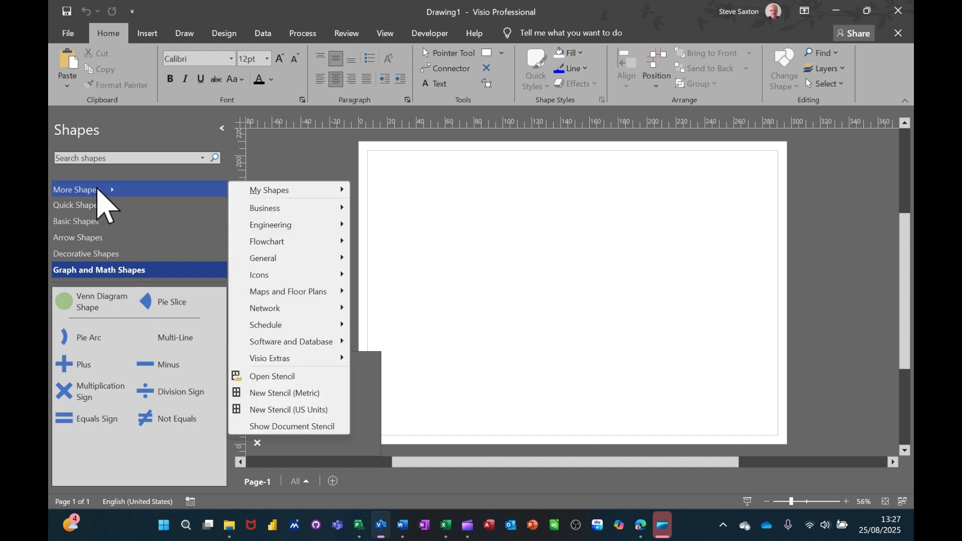
mouse_move(307, 190)
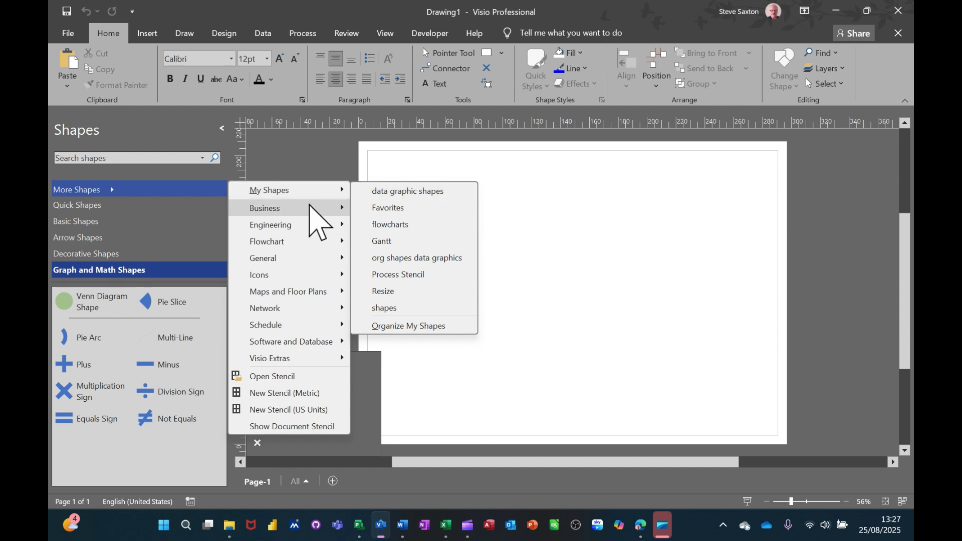
mouse_move(308, 210)
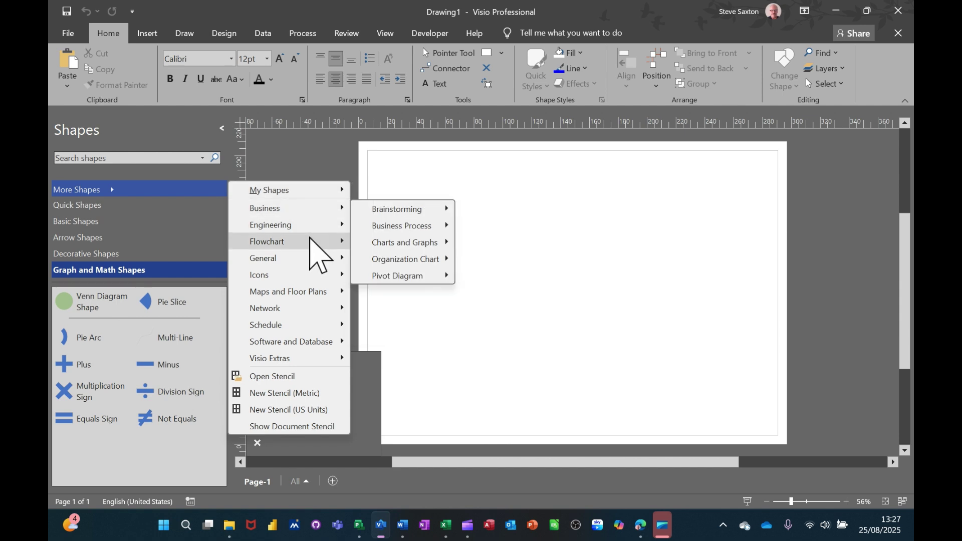
mouse_move(315, 242)
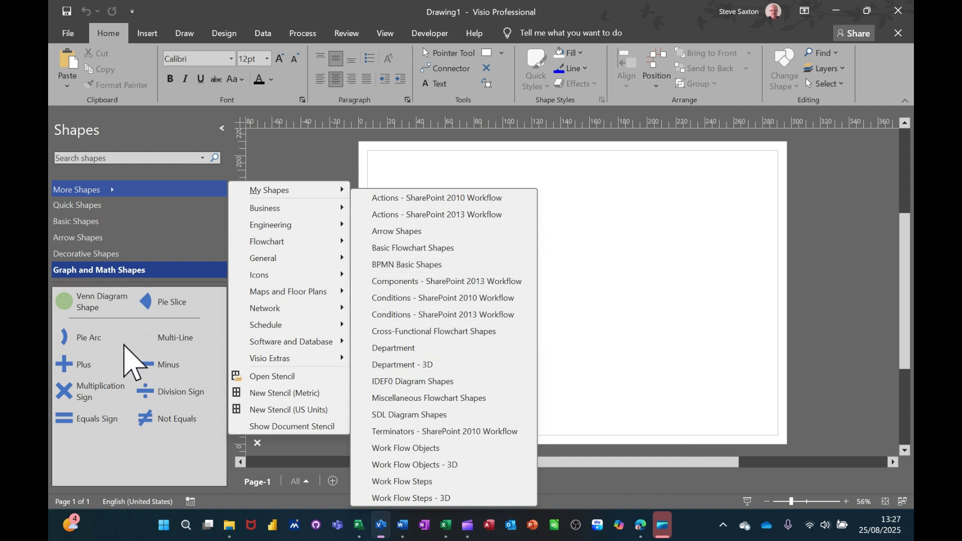
mouse_move(297, 270)
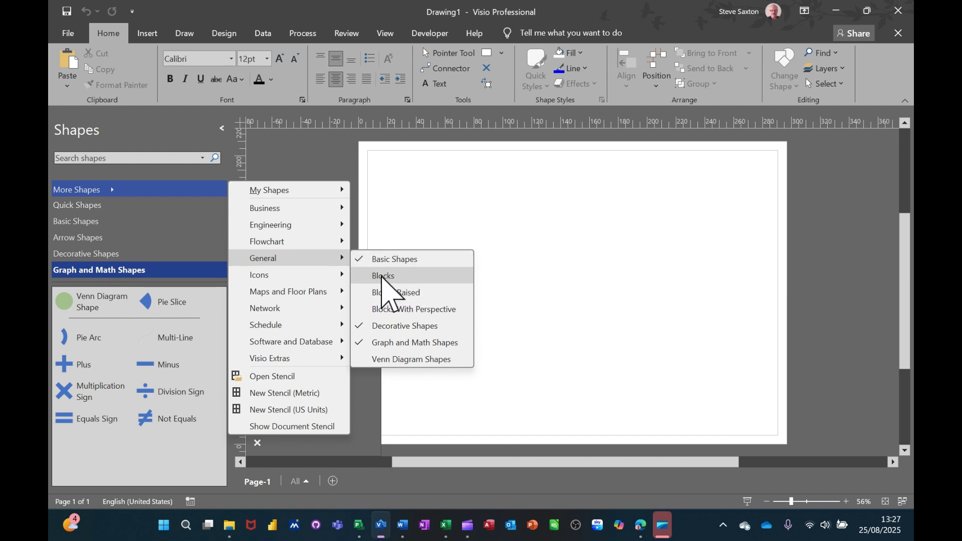
left_click(384, 276)
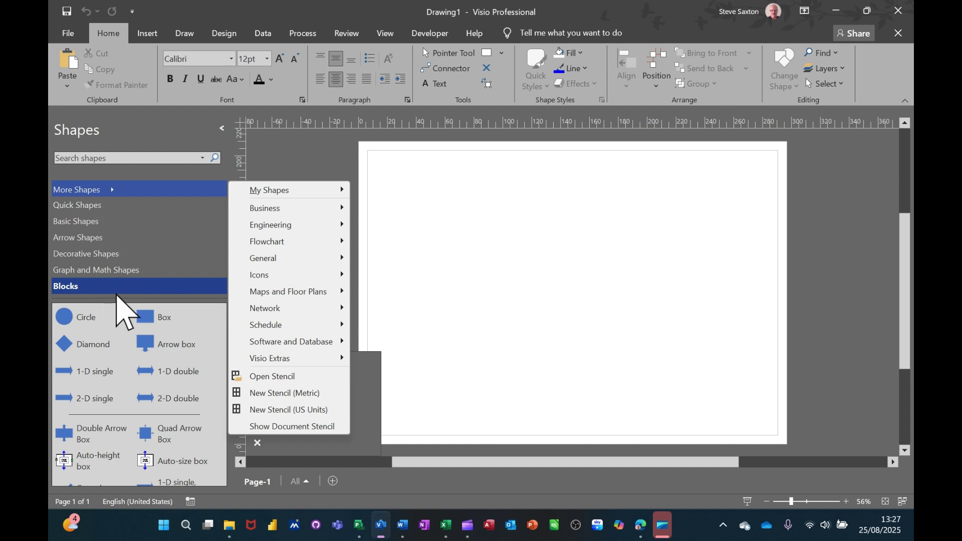
Display the Basic Shapes stencil and turn on the grid for the drawing page.
left_click(104, 220)
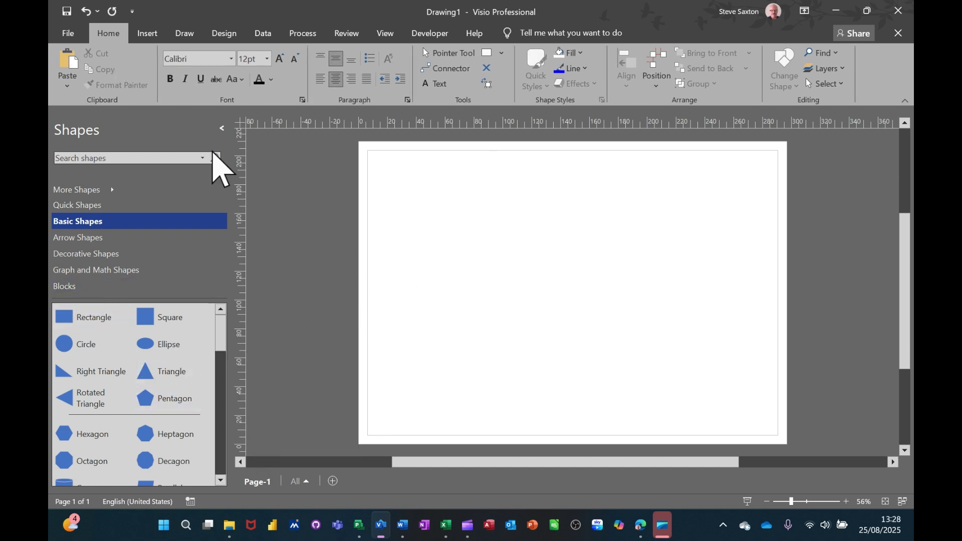
left_click(386, 34)
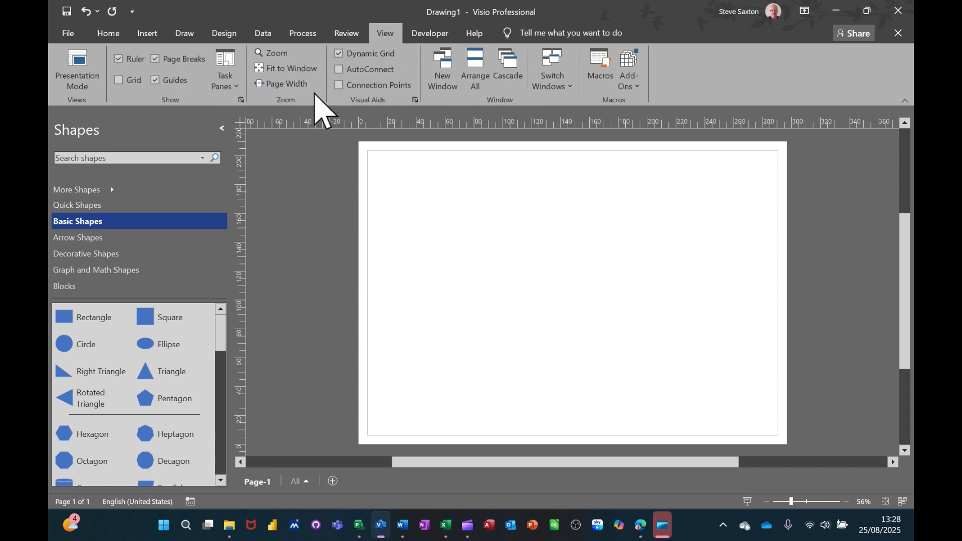
left_click(121, 80)
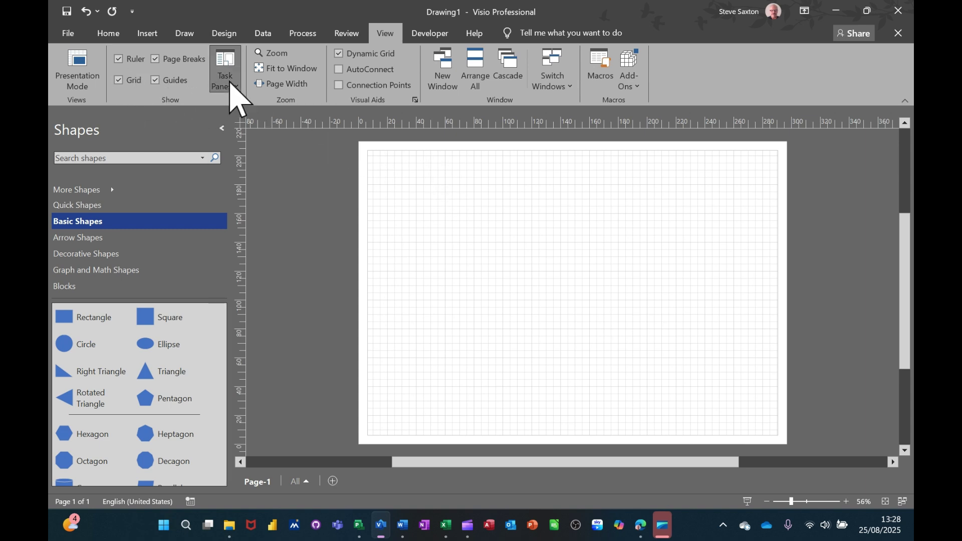
Show the Size & Position pane and close it again.
left_click(230, 86)
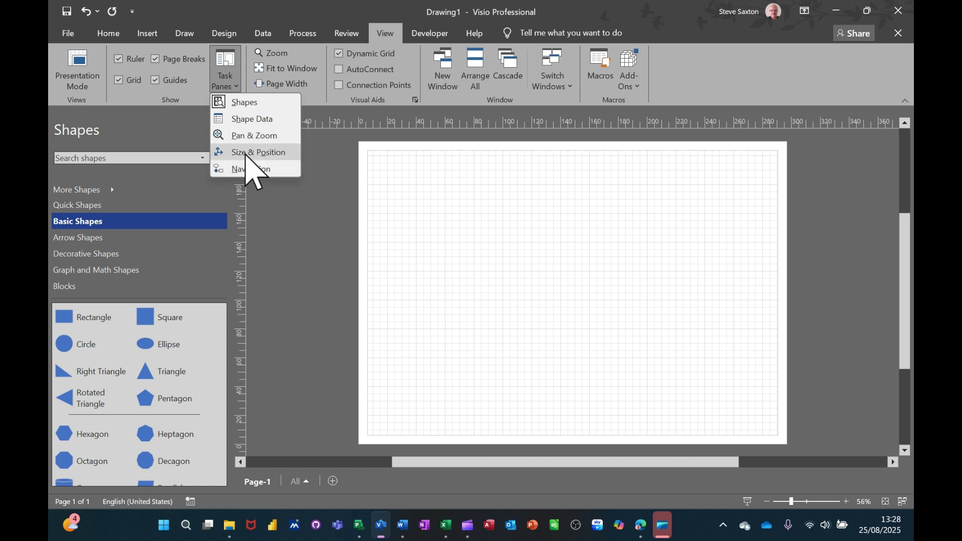
left_click(251, 153)
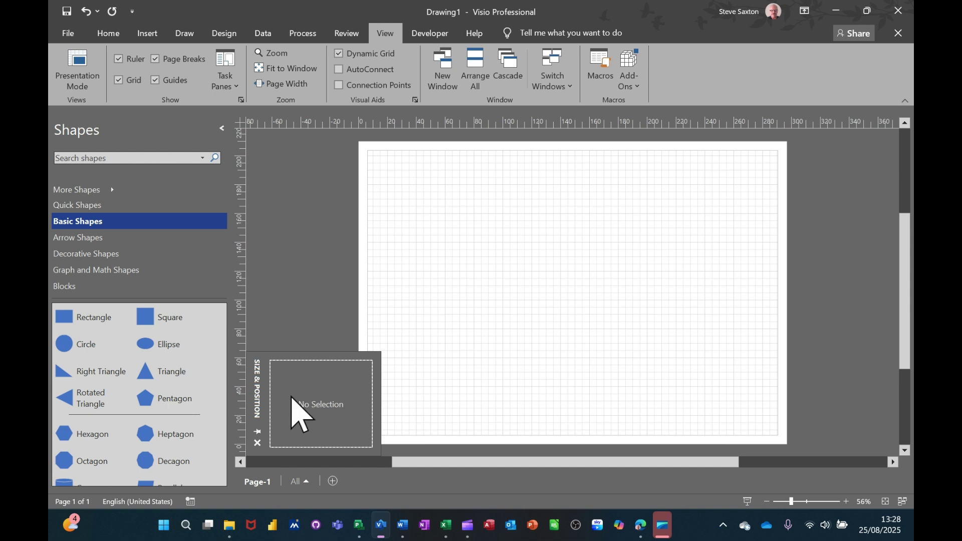
left_click(258, 443)
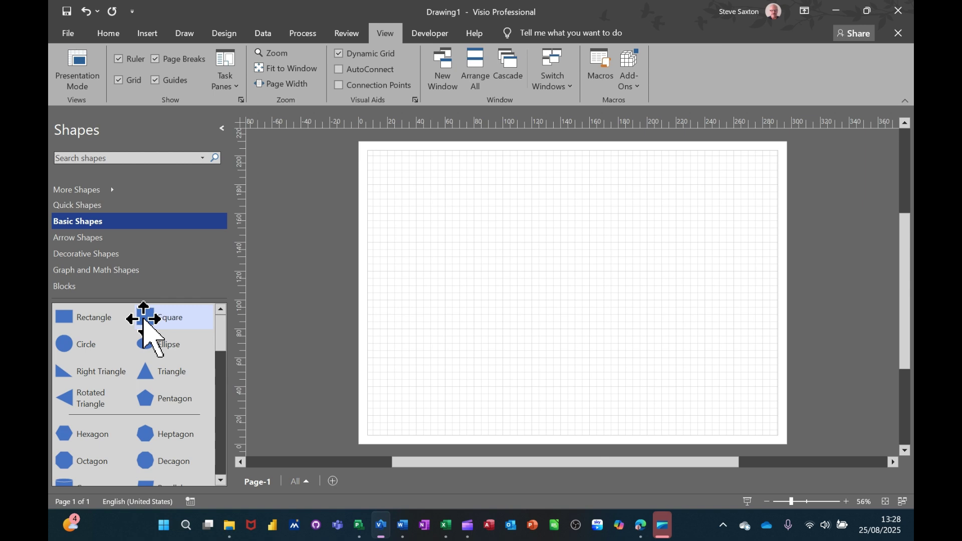
Place a square of about 50 mm in the page's upper-left area and a rectangle of about 65 × 49 mm beside it, centre-aligned with the square.
left_click_drag(144, 326, 543, 285)
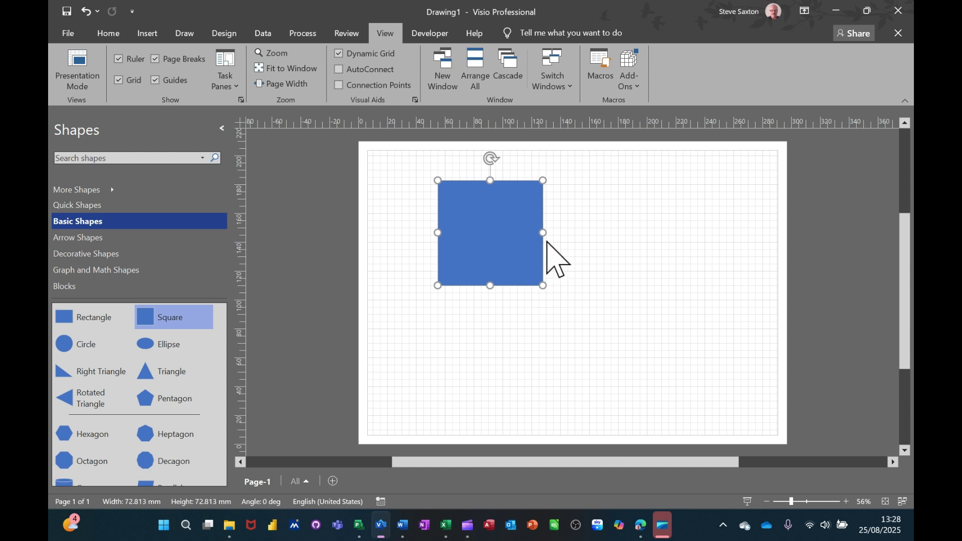
left_click_drag(544, 234, 433, 227)
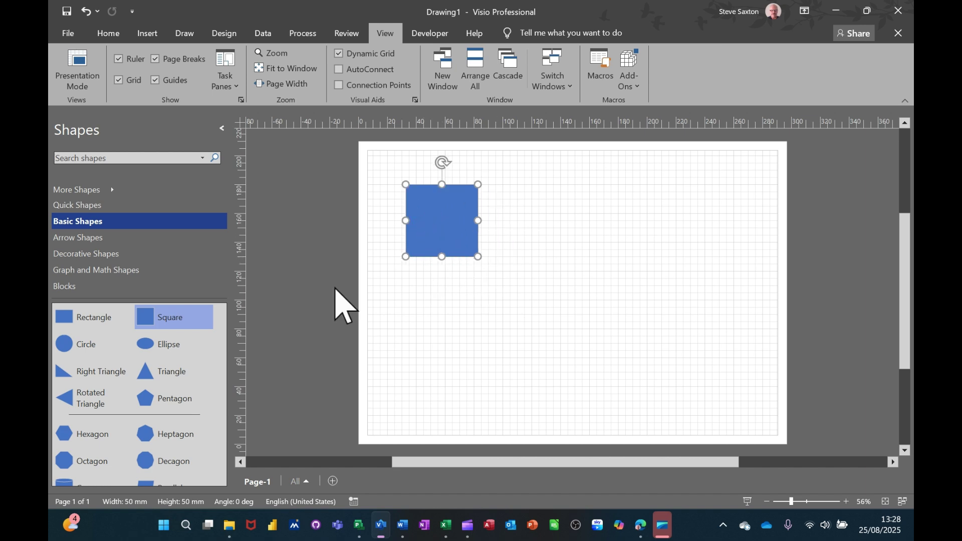
left_click_drag(101, 315, 611, 239)
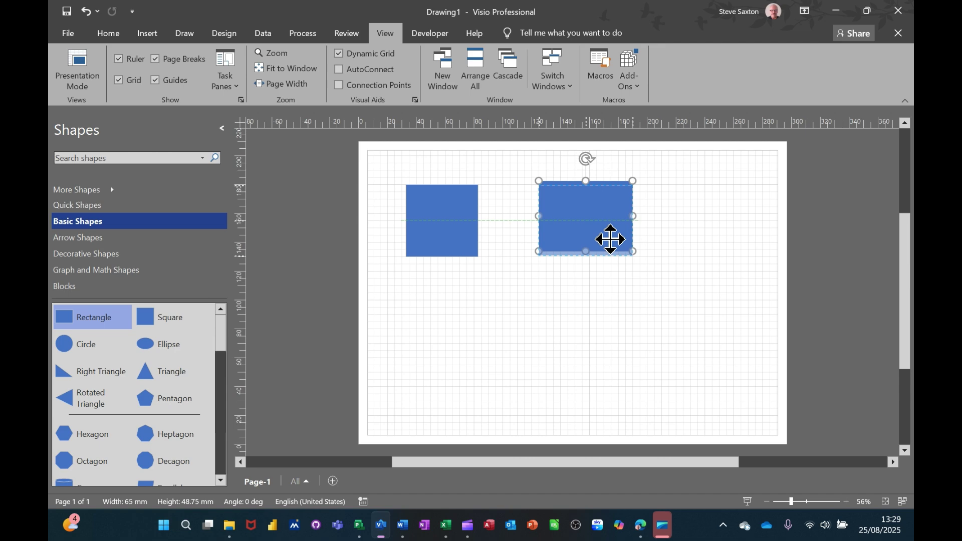
left_click_drag(611, 239, 611, 244)
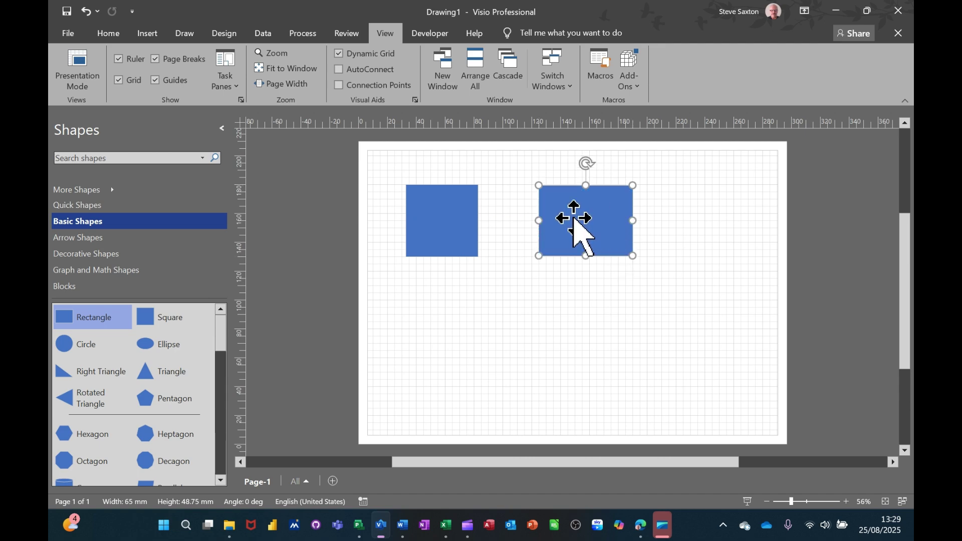
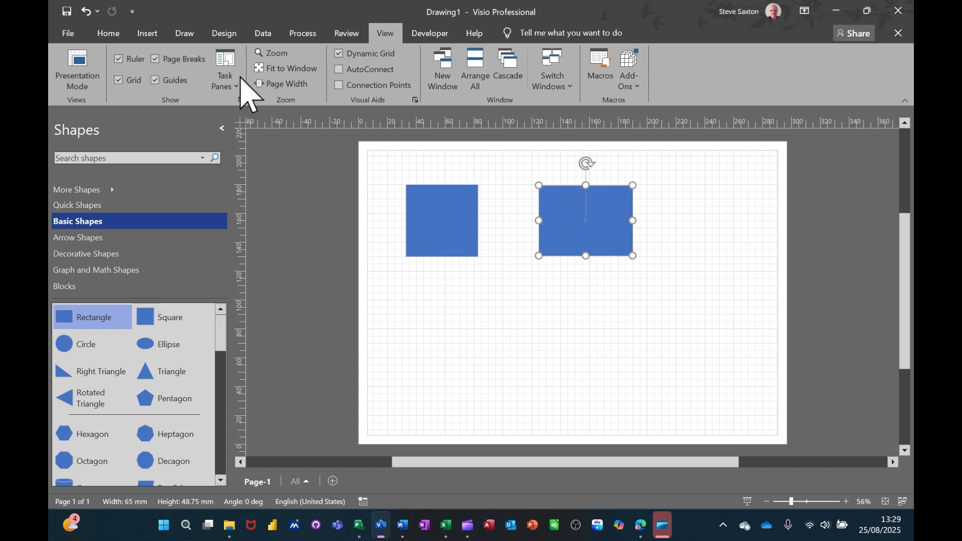
Fill the selected rectangle with the orange theme colour.
left_click(105, 34)
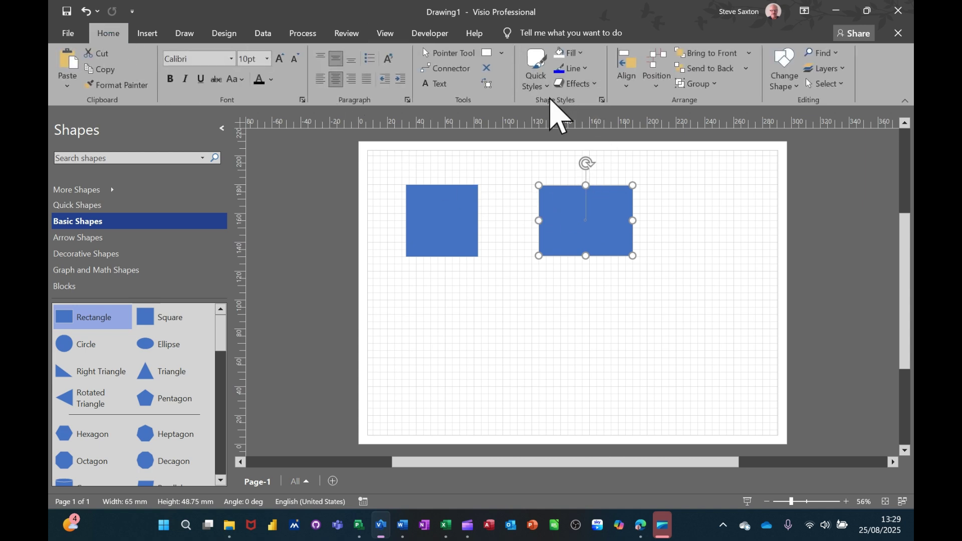
left_click(574, 55)
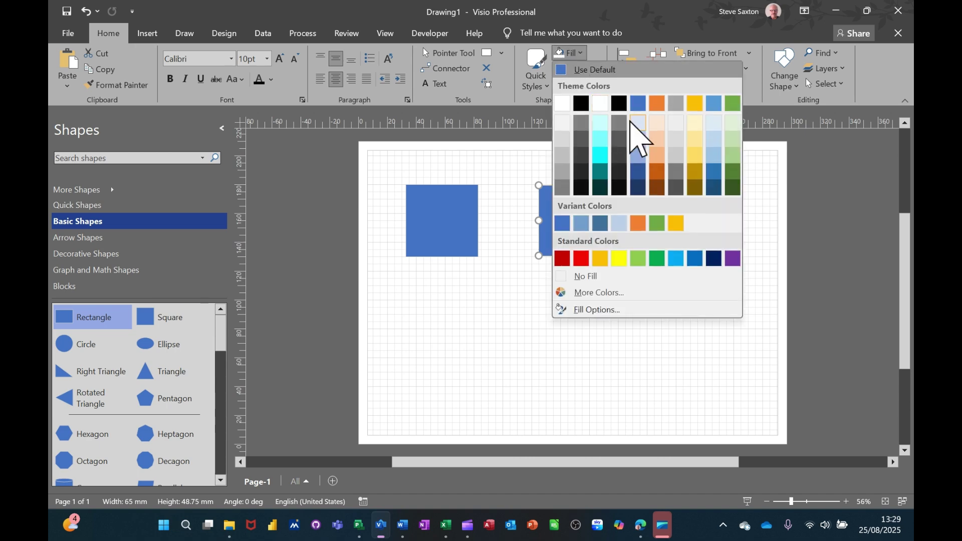
left_click(658, 105)
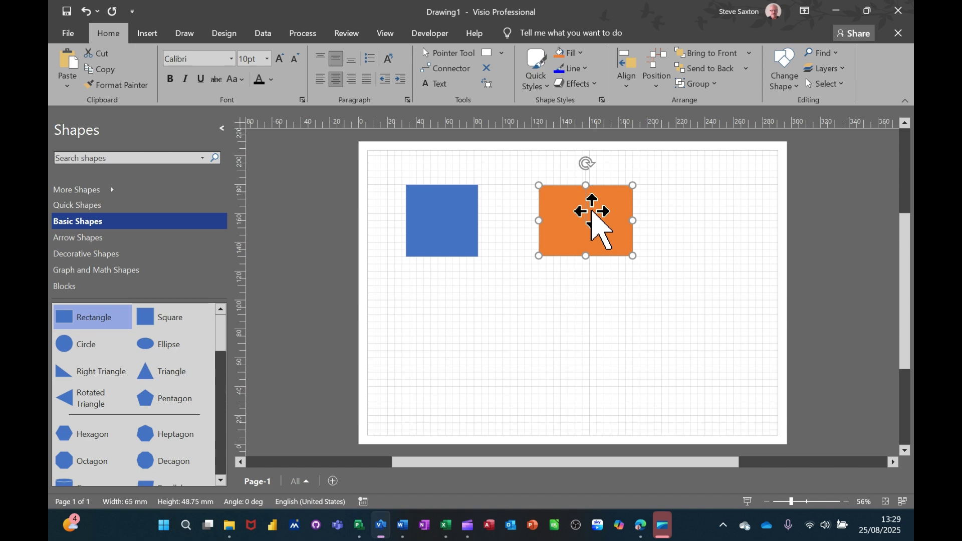
Apply the middle preset in the first row of Outer shadows to the orange rectangle.
left_click(593, 86)
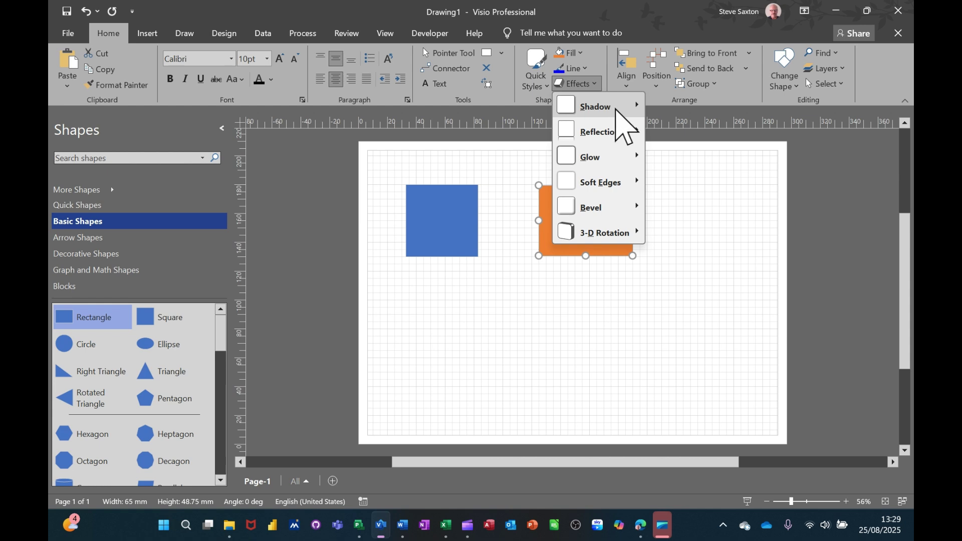
mouse_move(617, 111)
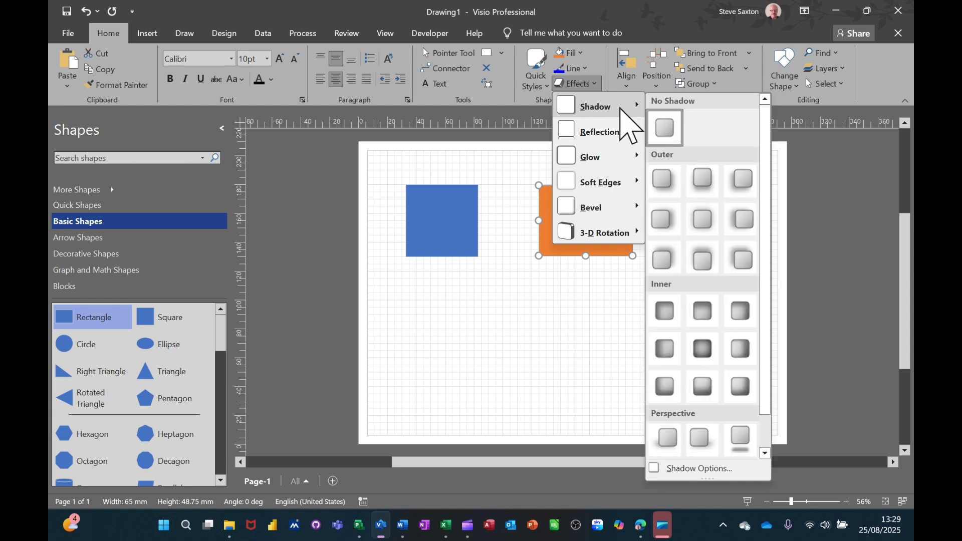
left_click(692, 187)
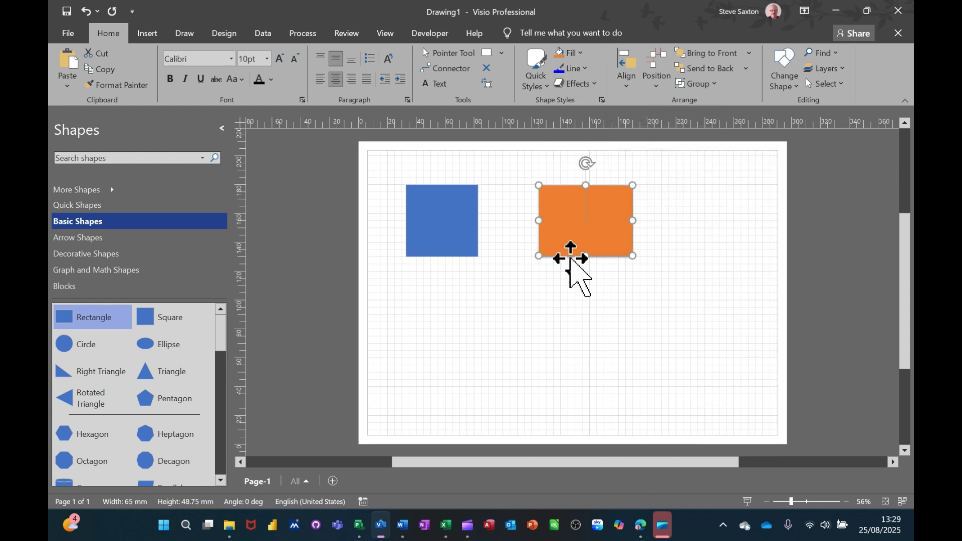
Give the orange rectangle a reflection with 23% transparency and 29 pt blur using the detailed shape formatting options, and close them.
left_click(591, 84)
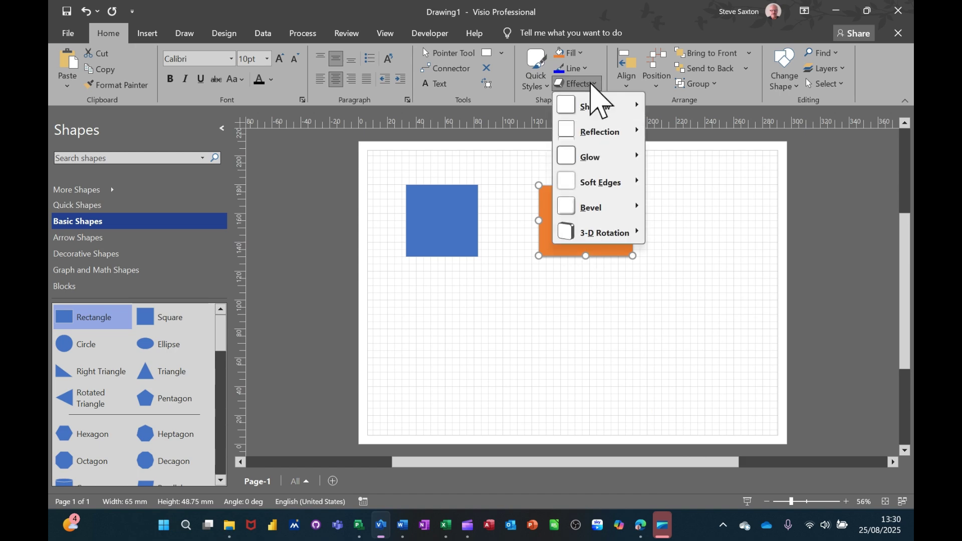
mouse_move(617, 107)
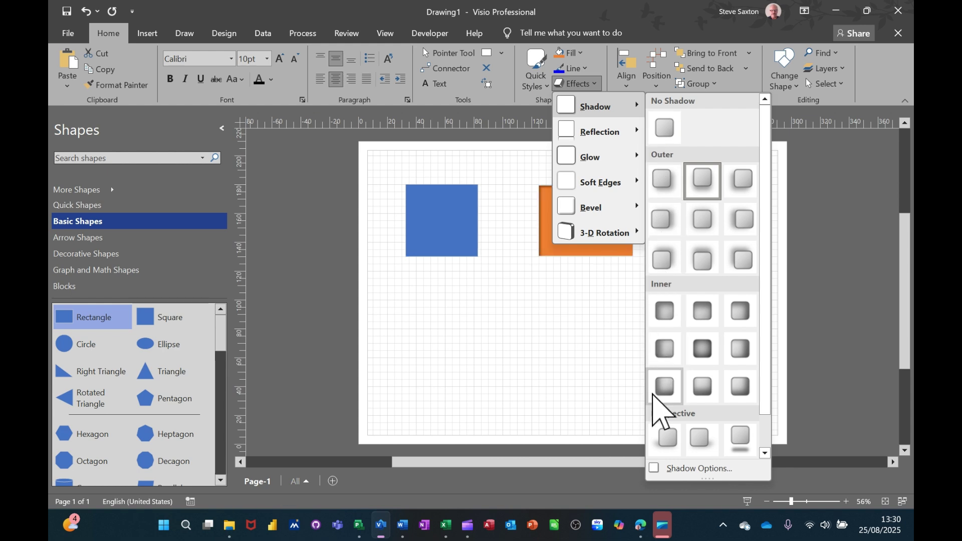
left_click(673, 471)
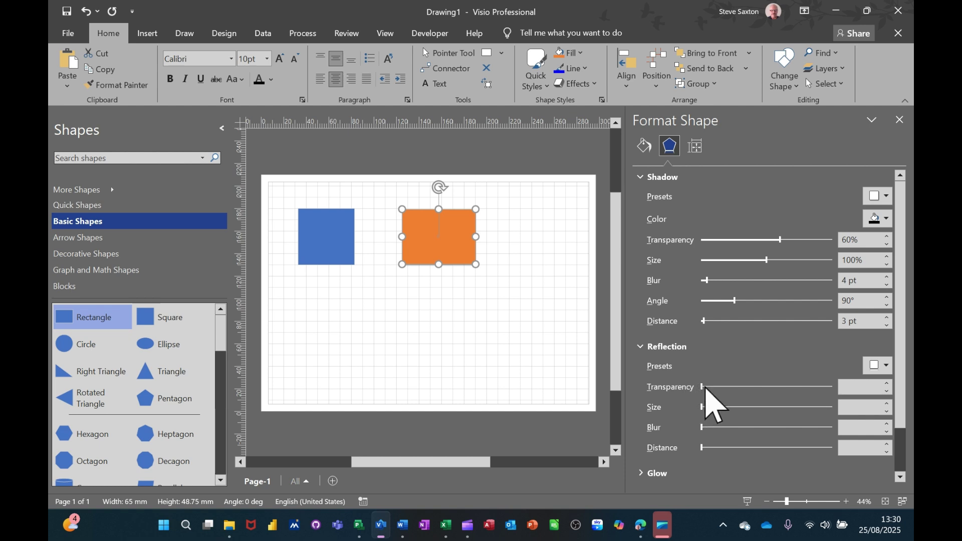
left_click_drag(703, 387, 733, 389)
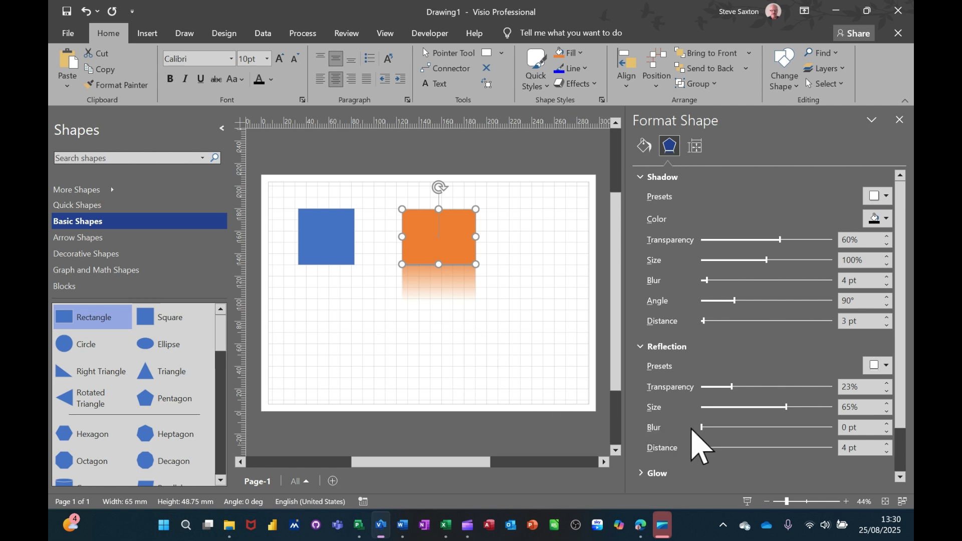
left_click_drag(709, 427, 740, 430)
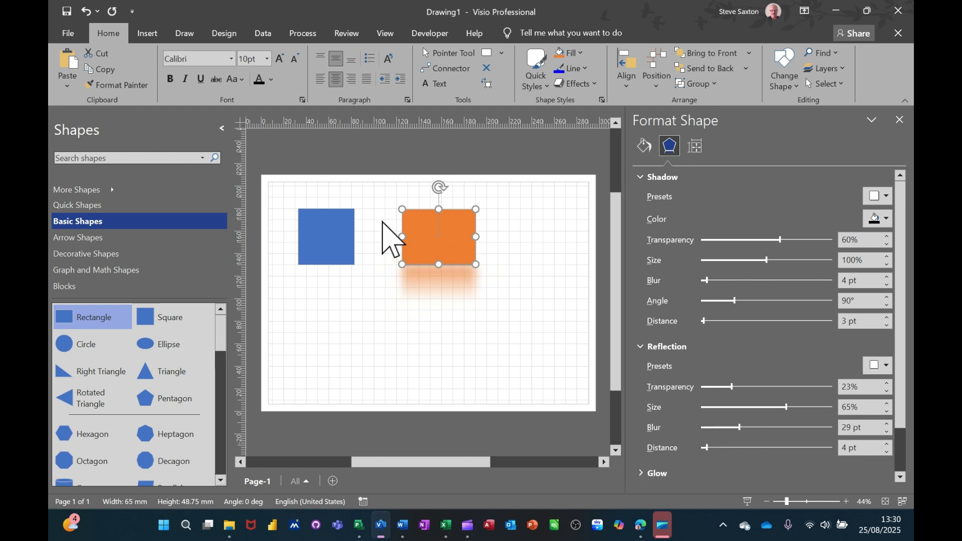
left_click(900, 119)
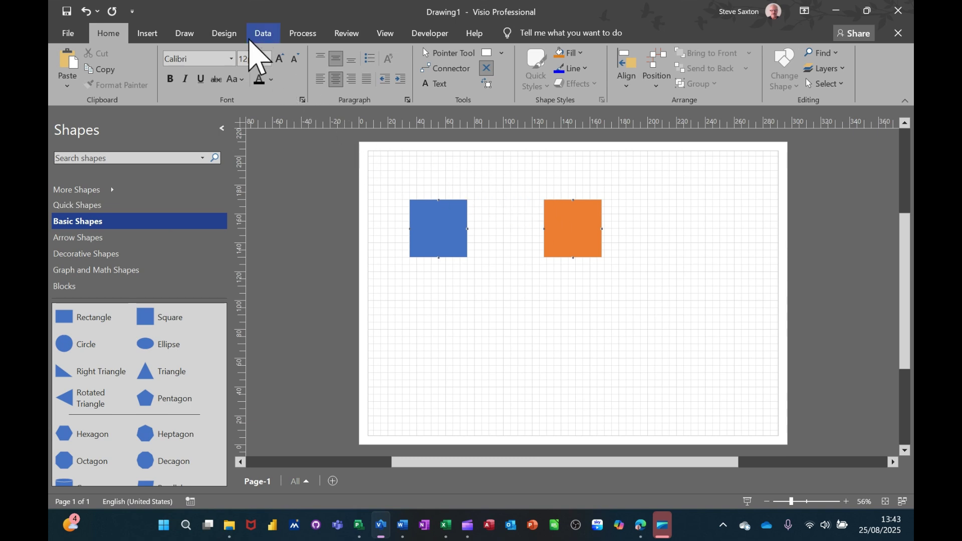
Apply the dark teal Professional theme with the red accent to the drawing page.
left_click(227, 34)
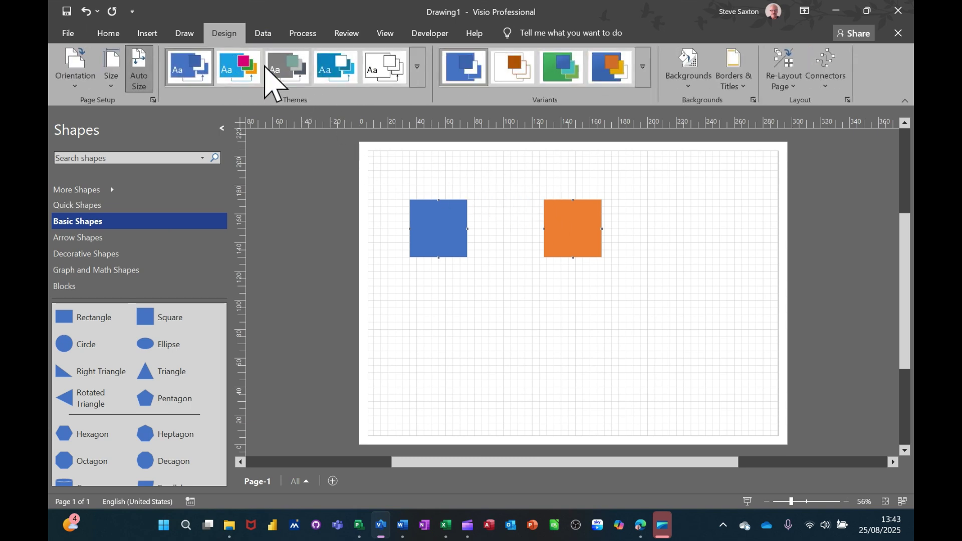
left_click(416, 70)
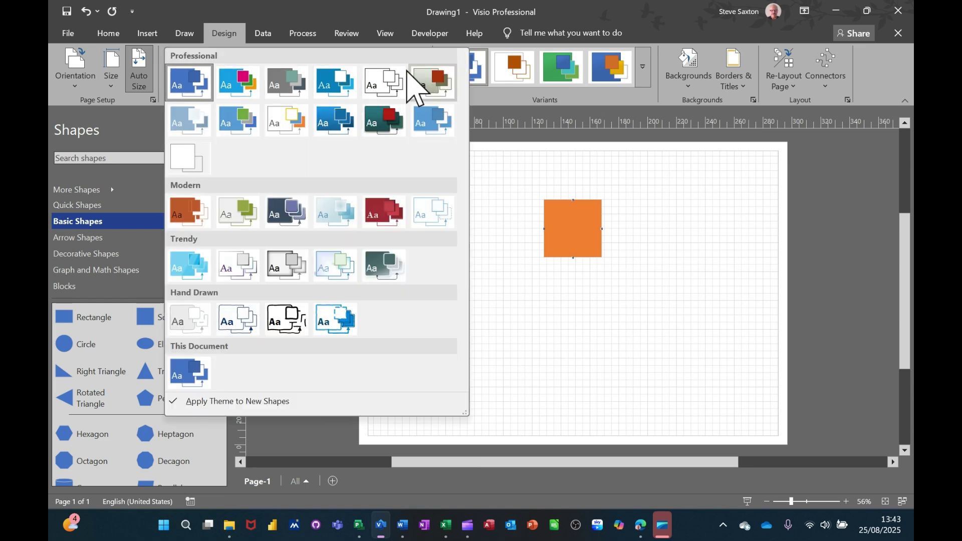
left_click(383, 125)
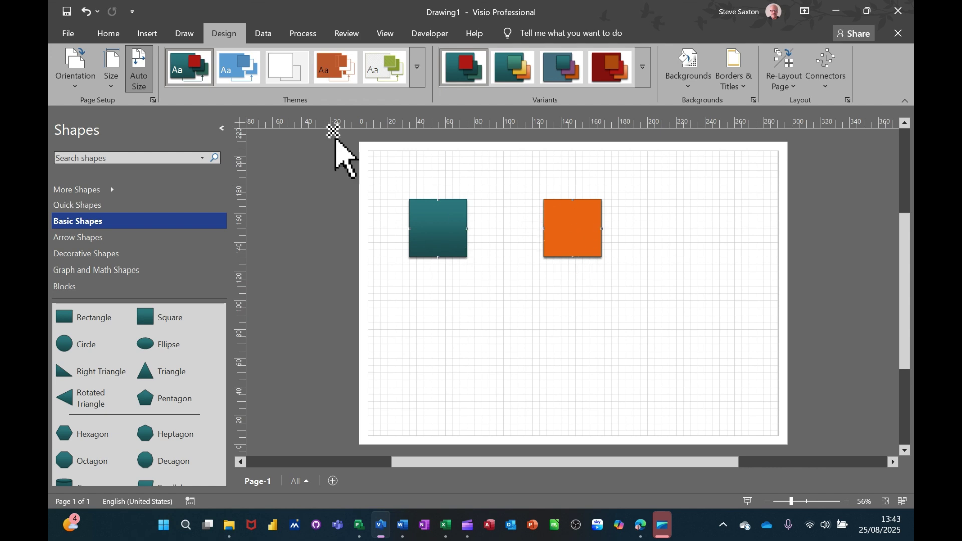
Shift the orange square slightly to the right and delete it from the page.
left_click(108, 33)
left_click_drag(569, 233, 573, 233)
left_click(560, 275)
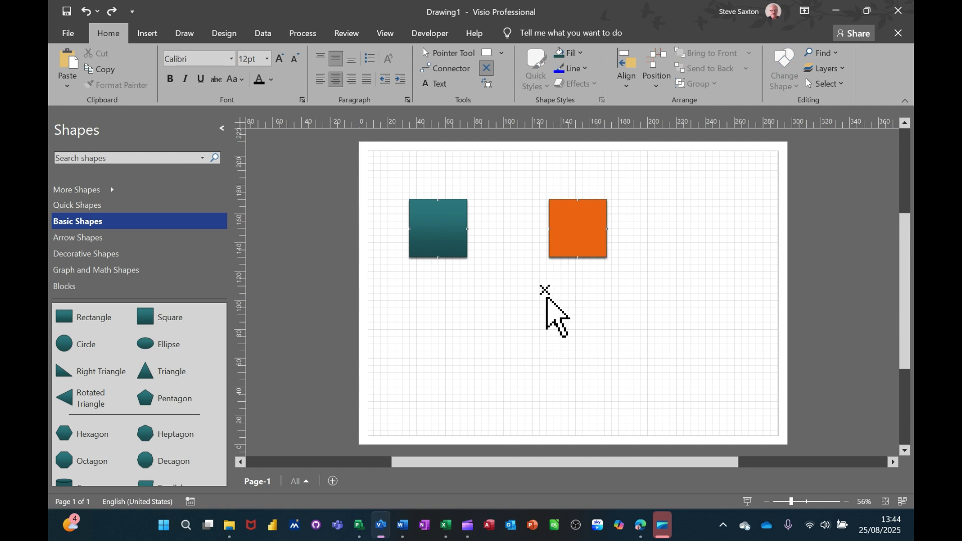
left_click(577, 217)
key("Delete")
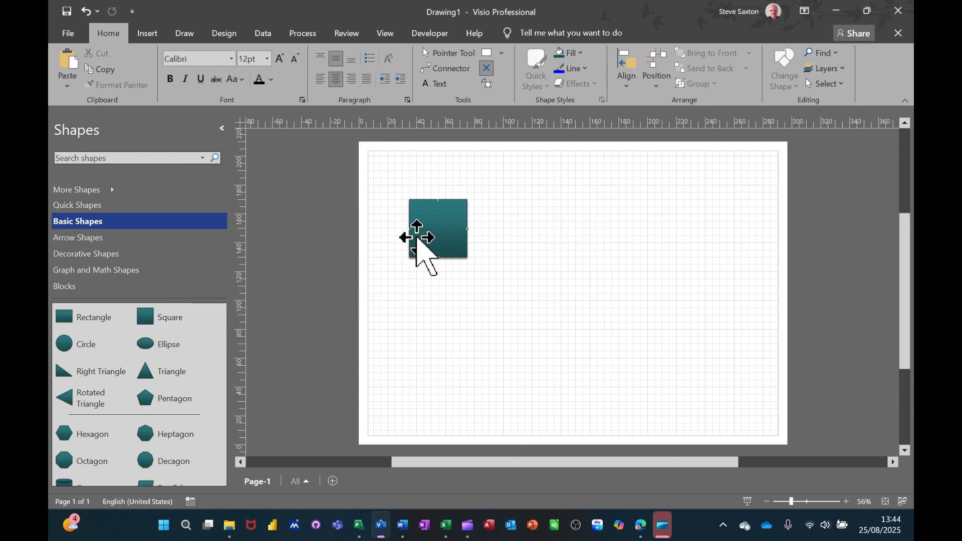
Duplicate the teal square and place the copy level with it, about 55 mm to its right.
left_click(441, 236)
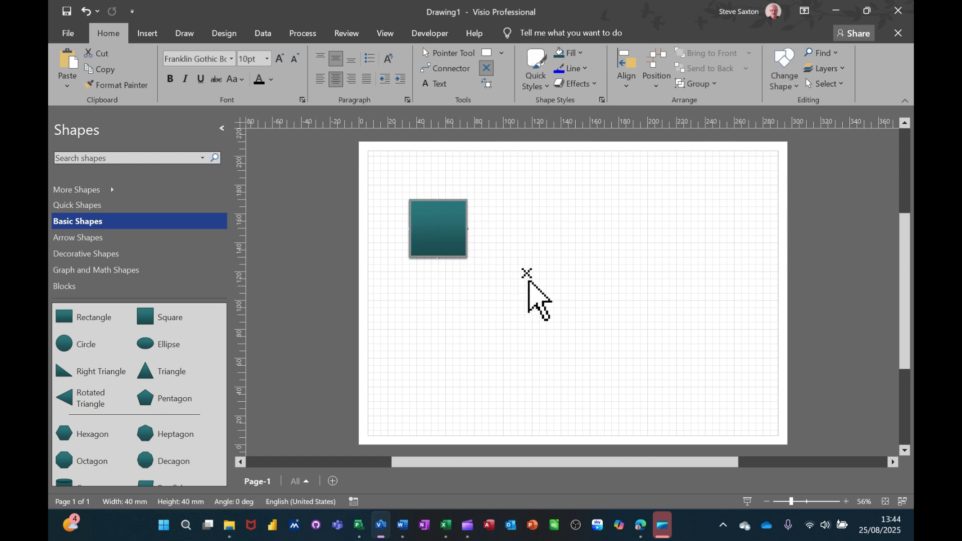
key("ctrl+d")
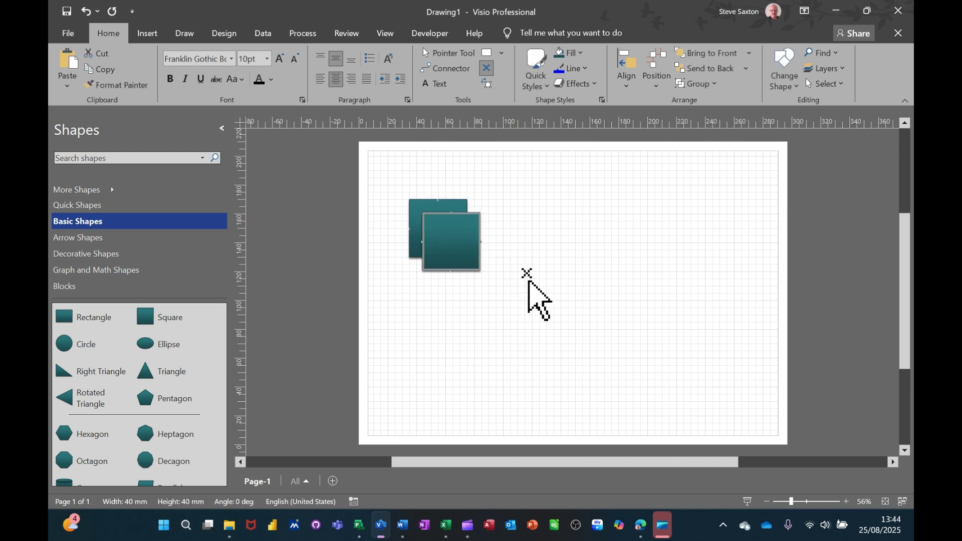
left_click_drag(436, 223, 560, 211)
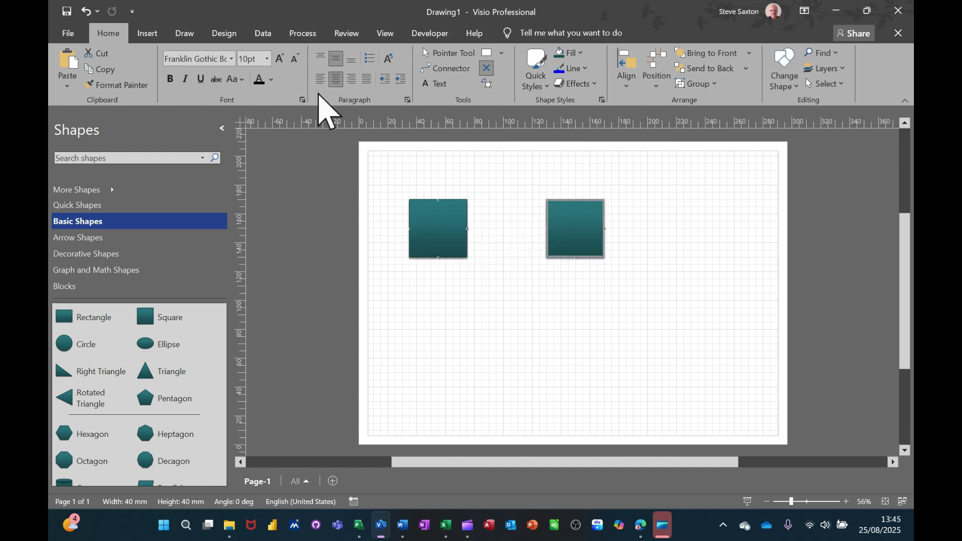
Apply the orange-brown Modern theme to the page, try its green and blue variants, restore the orange-brown variant, and show the variant customisation options.
left_click(224, 33)
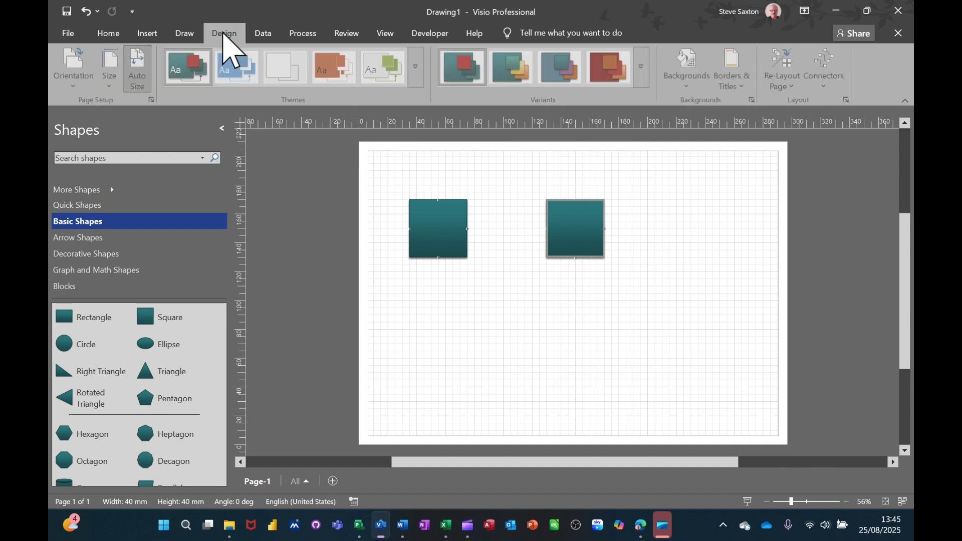
left_click(341, 73)
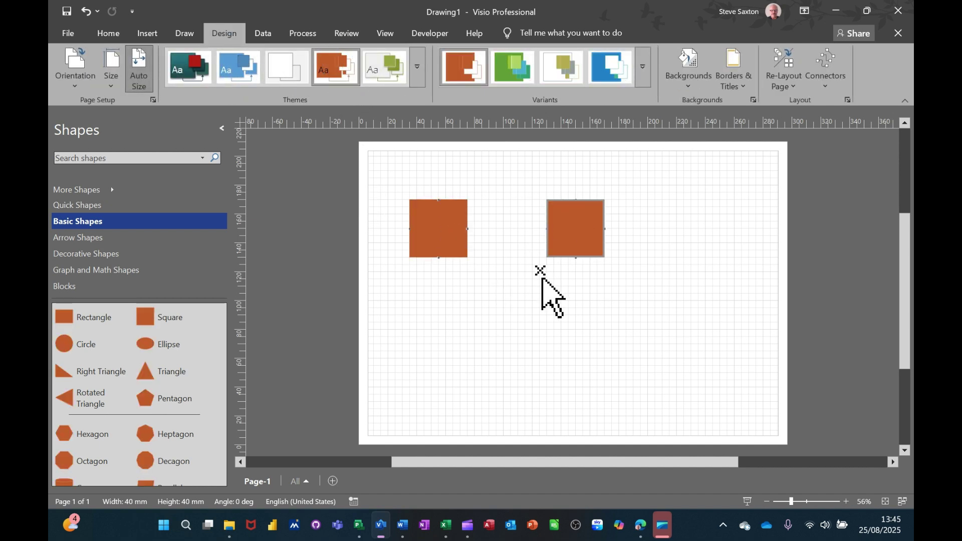
left_click(516, 81)
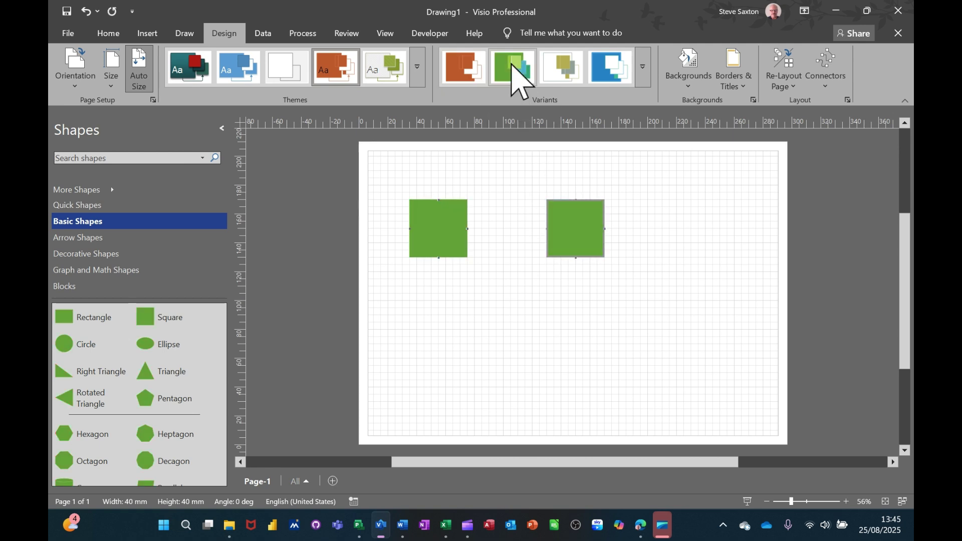
left_click(618, 86)
left_click(457, 81)
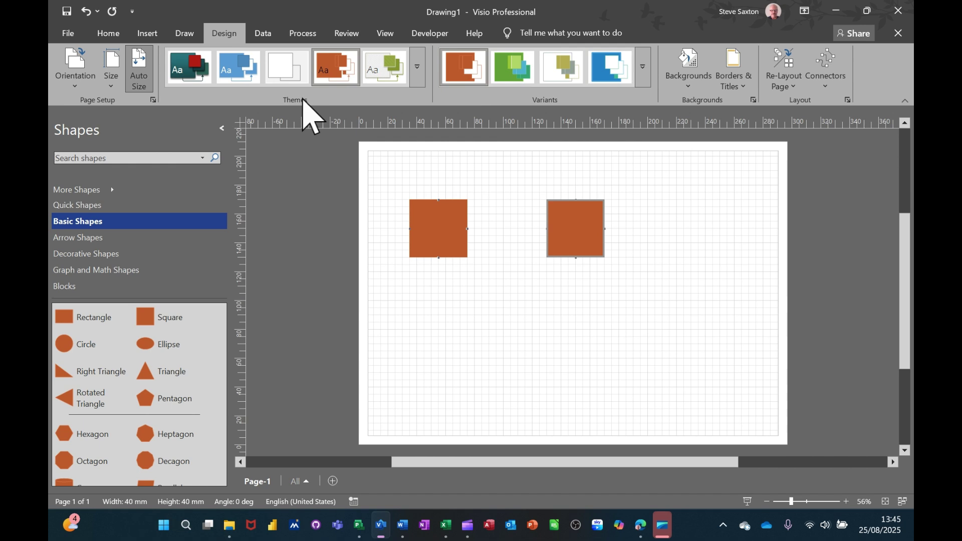
left_click(643, 67)
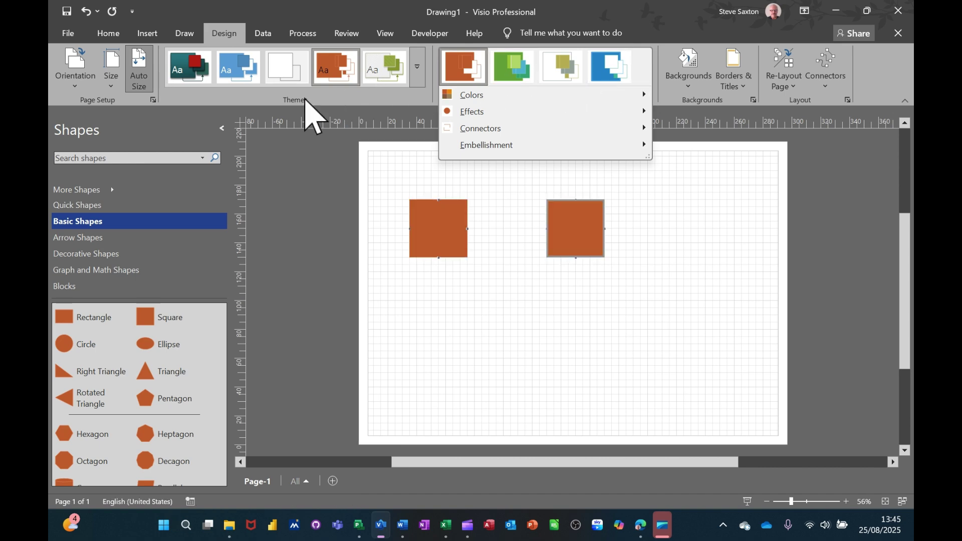
Draw a connector glued to both squares as whole shapes, and move the right-hand square to about 22 mm from the left-hand one.
left_click(109, 34)
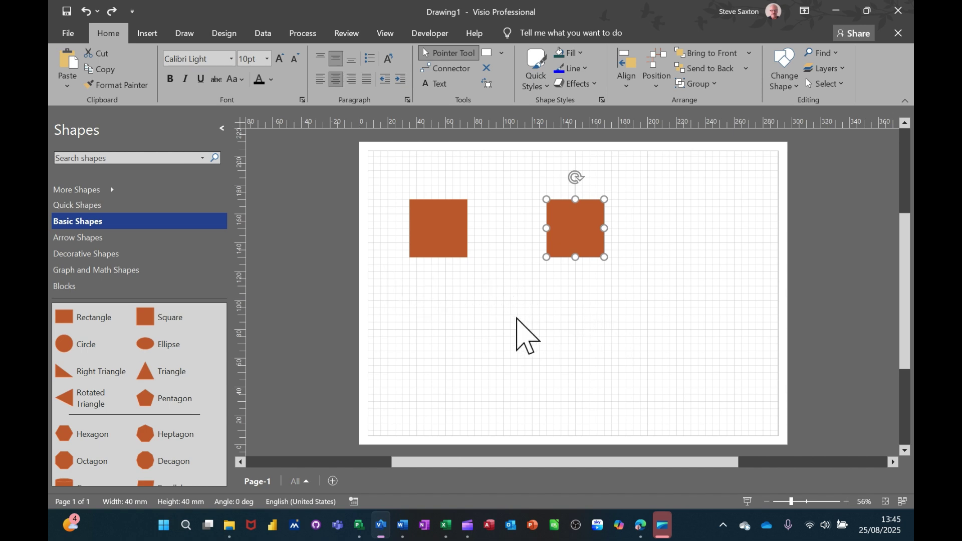
left_click(437, 71)
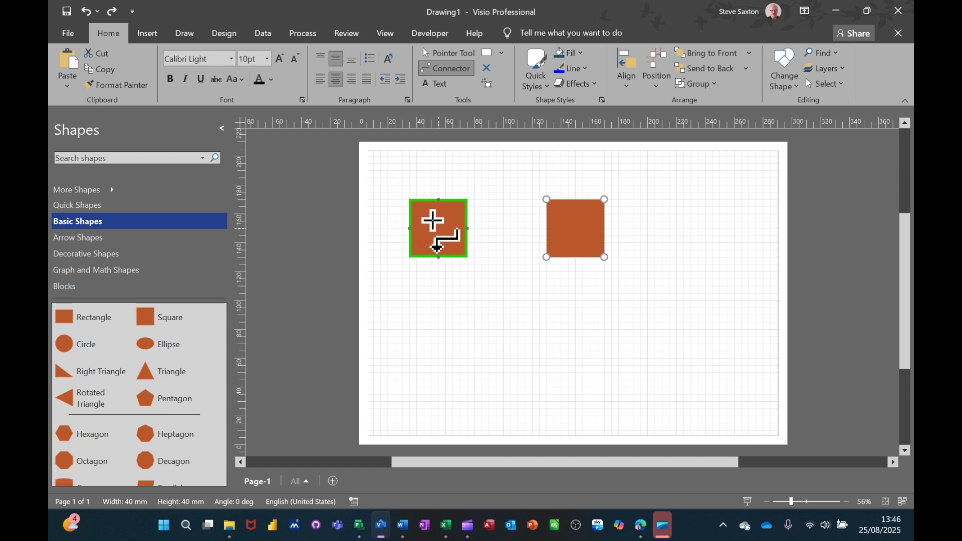
left_click_drag(432, 221, 577, 217)
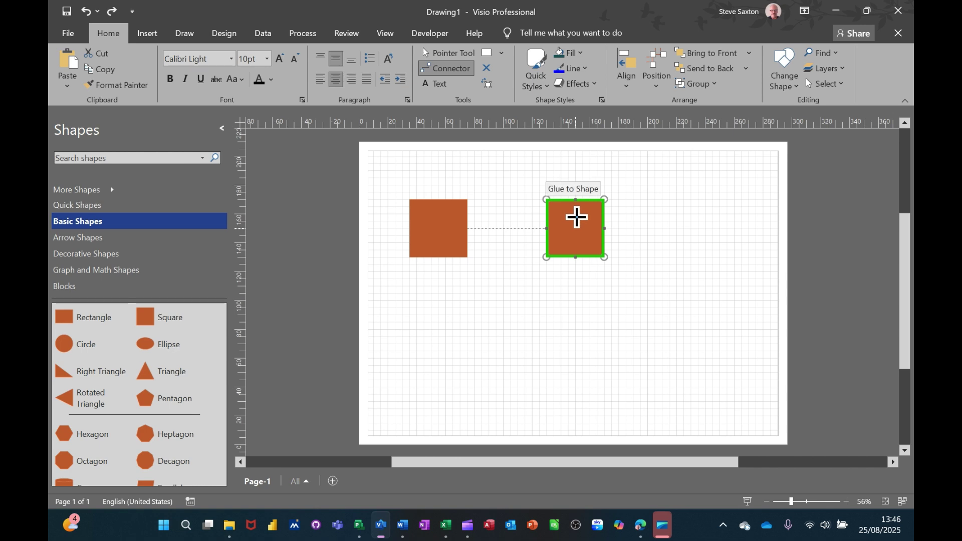
left_click_drag(577, 217, 577, 216)
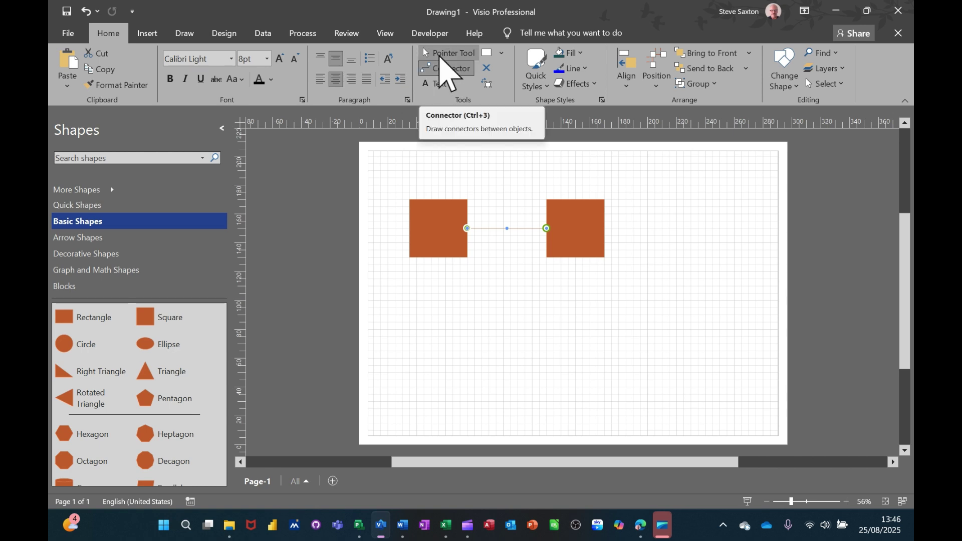
left_click(446, 53)
left_click_drag(575, 221, 534, 231)
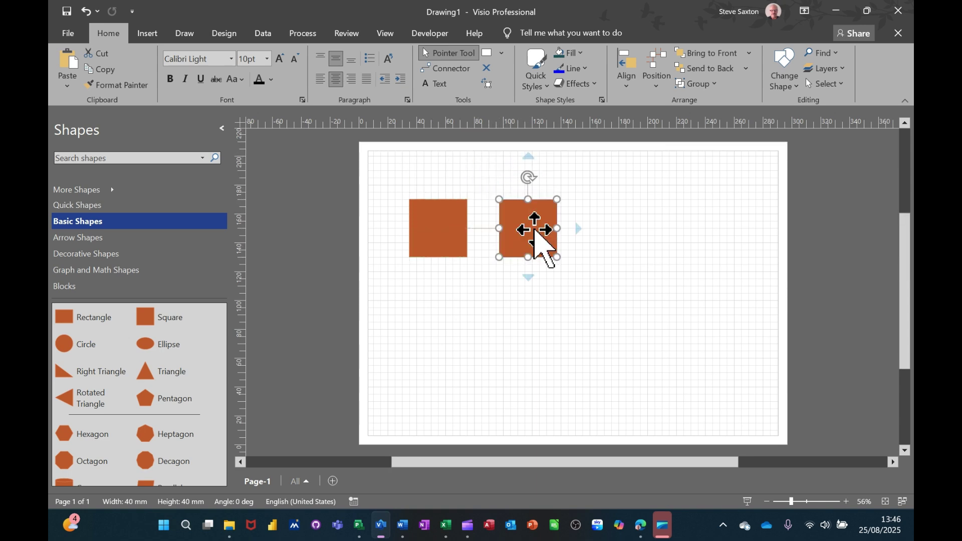
Delete the connector between the squares and move the right-hand square to about 50 mm from the left-hand one.
left_click(482, 230)
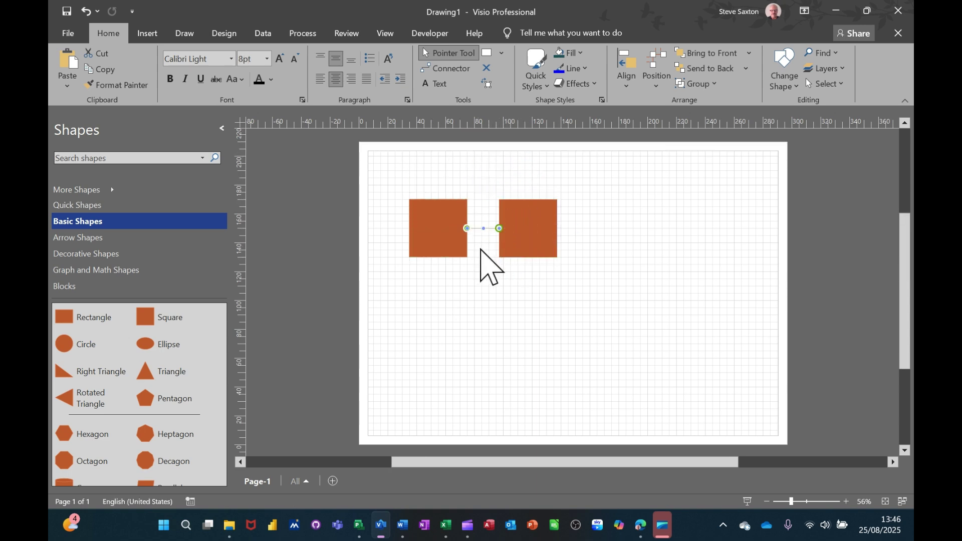
key("Delete")
left_click(450, 232)
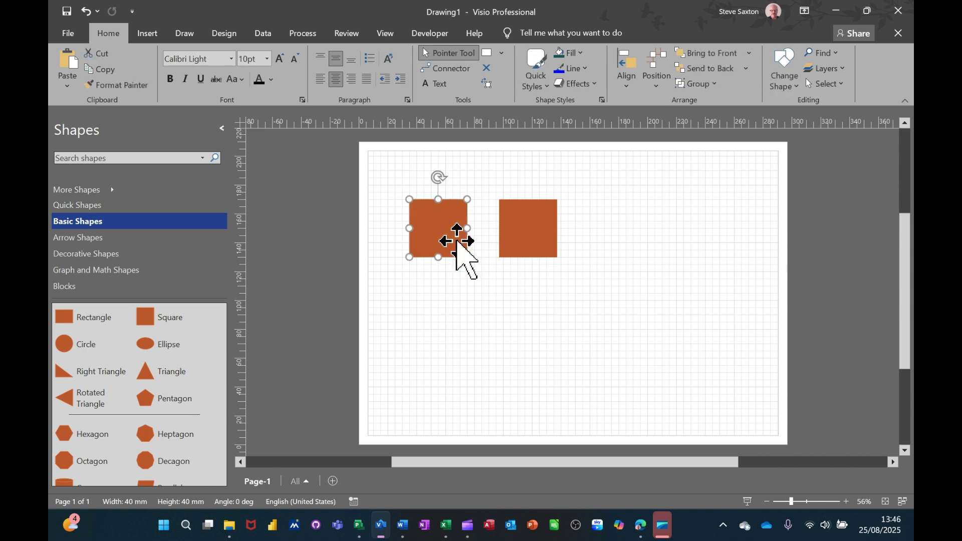
left_click_drag(515, 226, 556, 233)
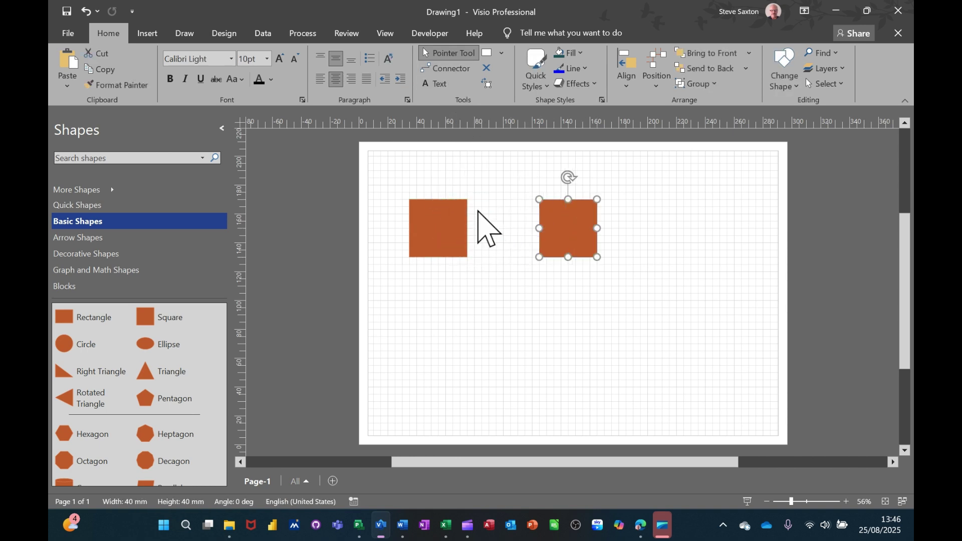
Draw a connector from the left square's right-middle connection point to the right square's left-middle connection point.
left_click(445, 69)
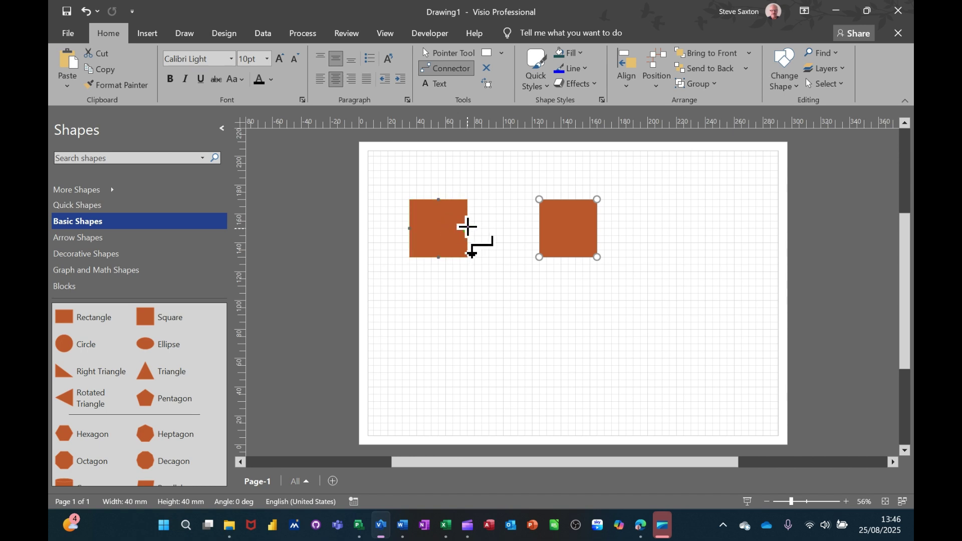
left_click_drag(473, 228, 543, 230)
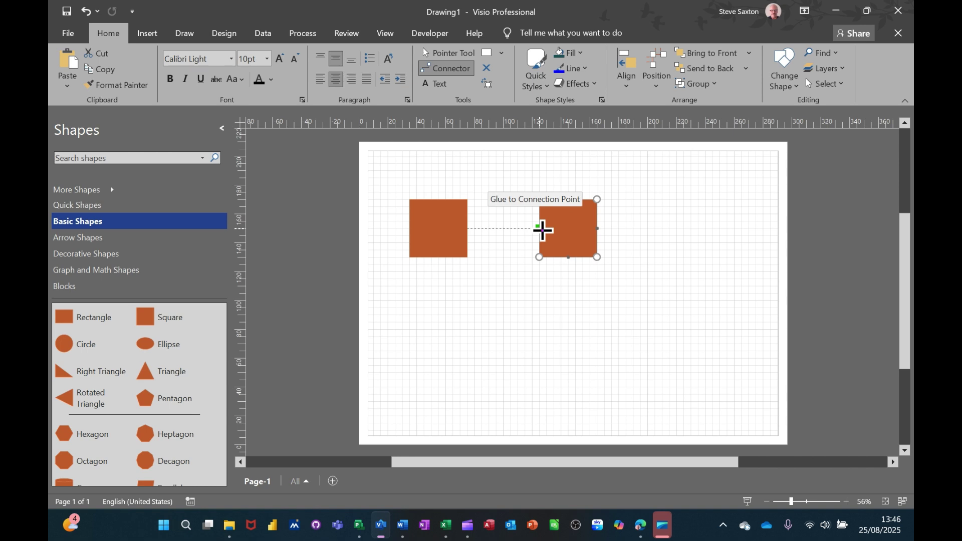
left_click_drag(542, 230, 542, 230)
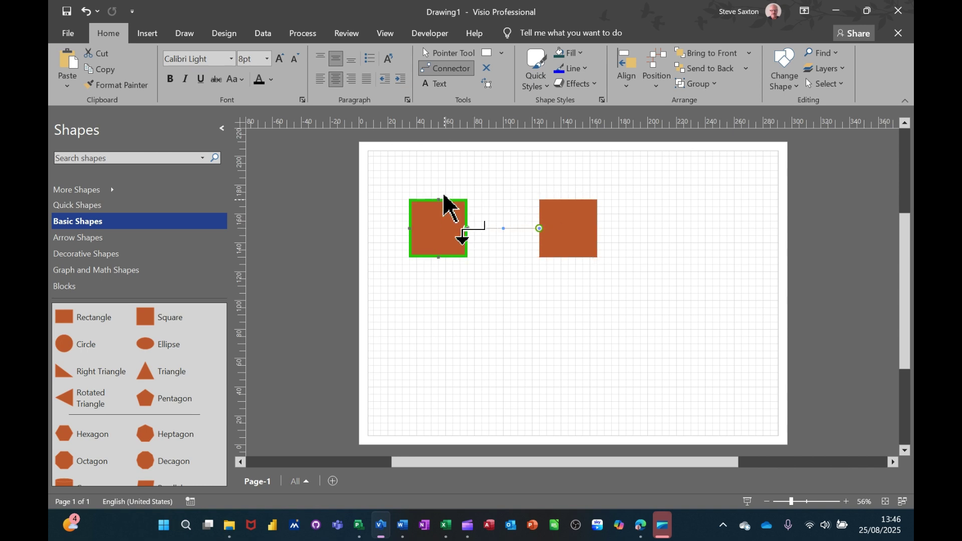
left_click(436, 56)
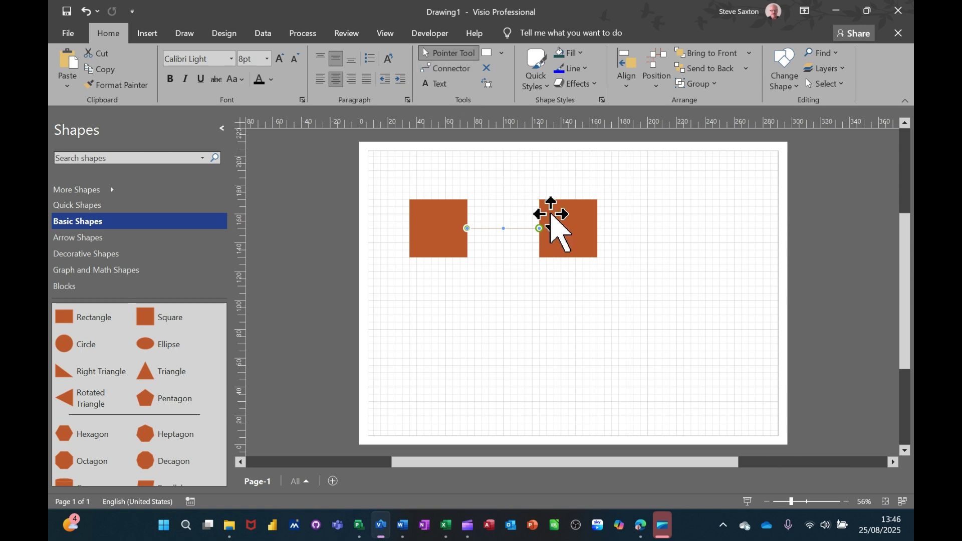
Move the connected squares around the page, including one below the other, and leave them level about 65 mm apart.
left_click_drag(567, 232, 444, 336)
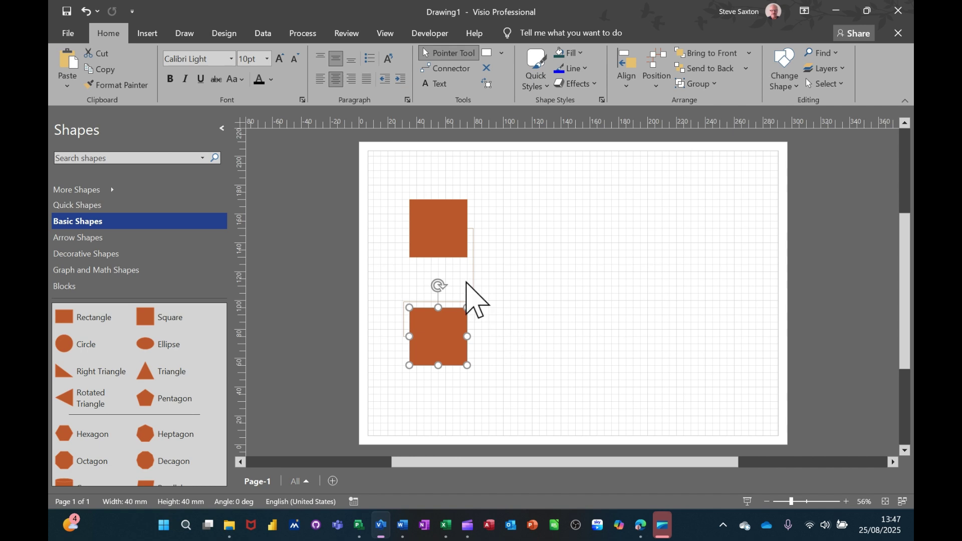
left_click_drag(441, 227, 574, 279)
left_click_drag(449, 339, 682, 252)
left_click_drag(571, 286, 493, 260)
left_click_drag(670, 253, 627, 262)
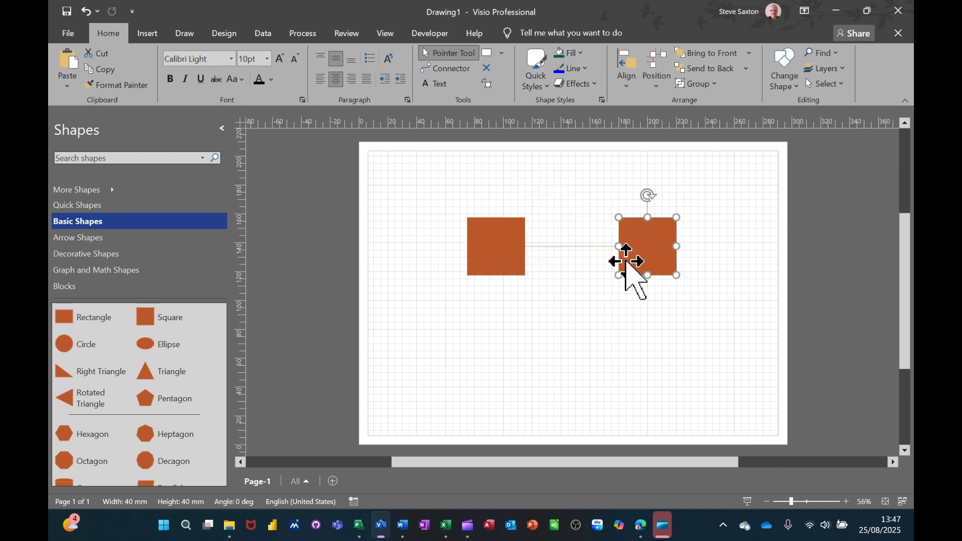
Set the connector's line weight to 1½ pt and reopen its line formatting options.
left_click(576, 248)
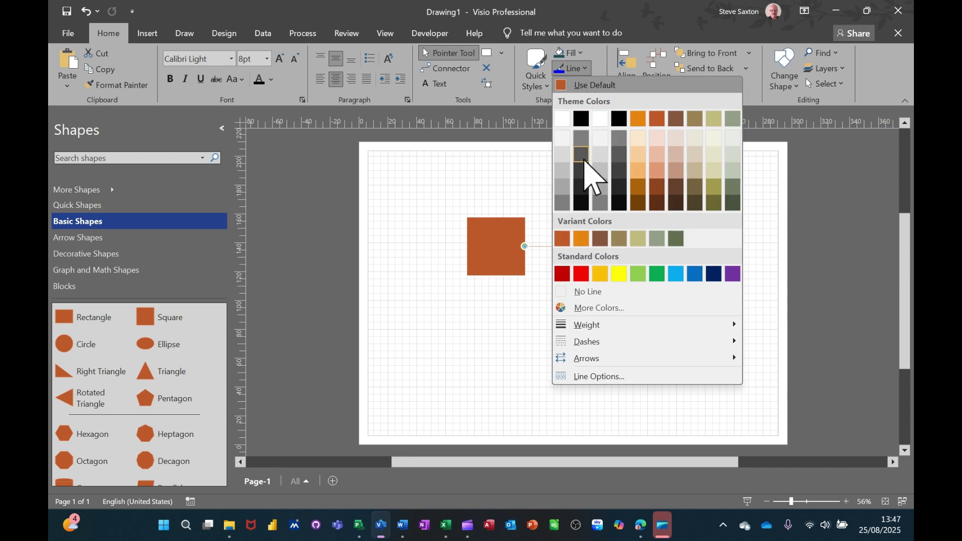
mouse_move(588, 326)
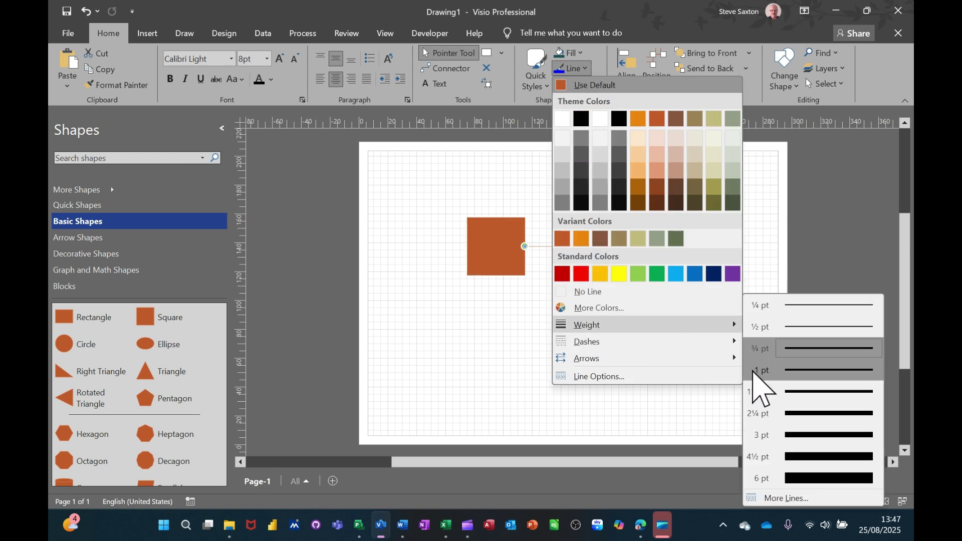
left_click(778, 391)
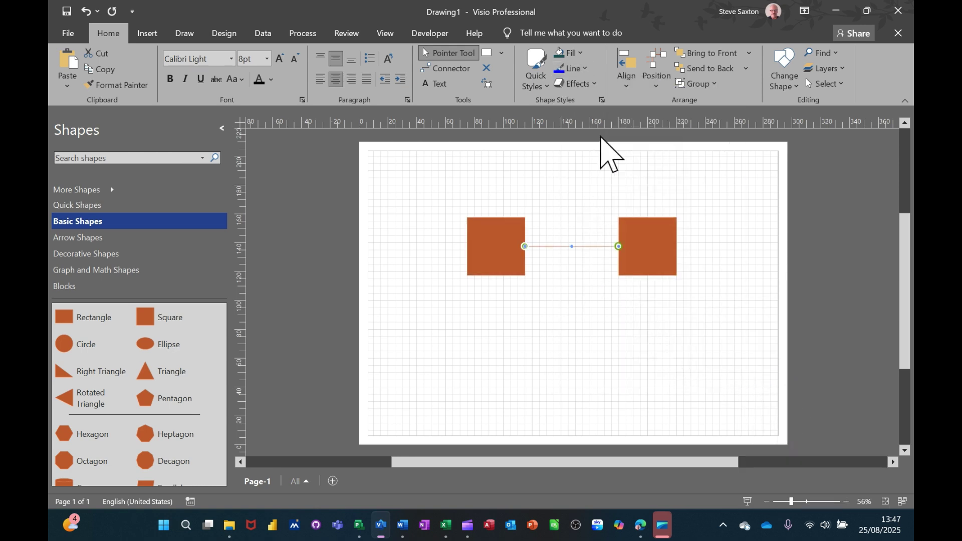
left_click(584, 69)
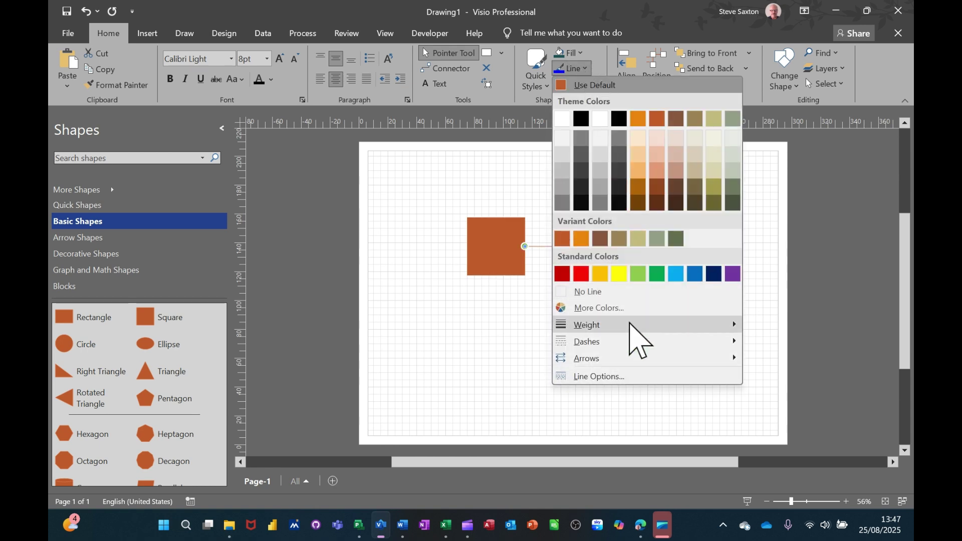
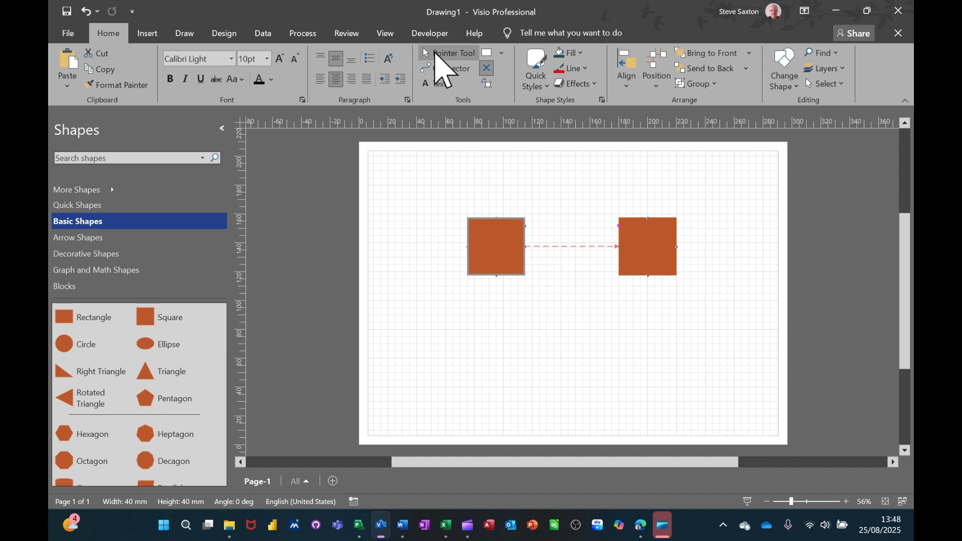
Draw a second connector above the dashed one, from the left square's upper-right connection point to the right square's facing edge.
left_click(436, 54)
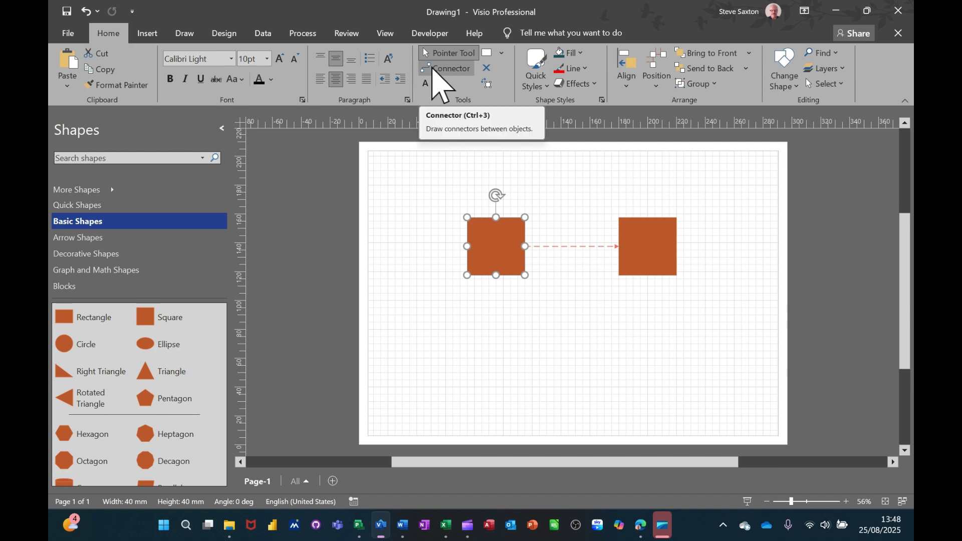
left_click(433, 69)
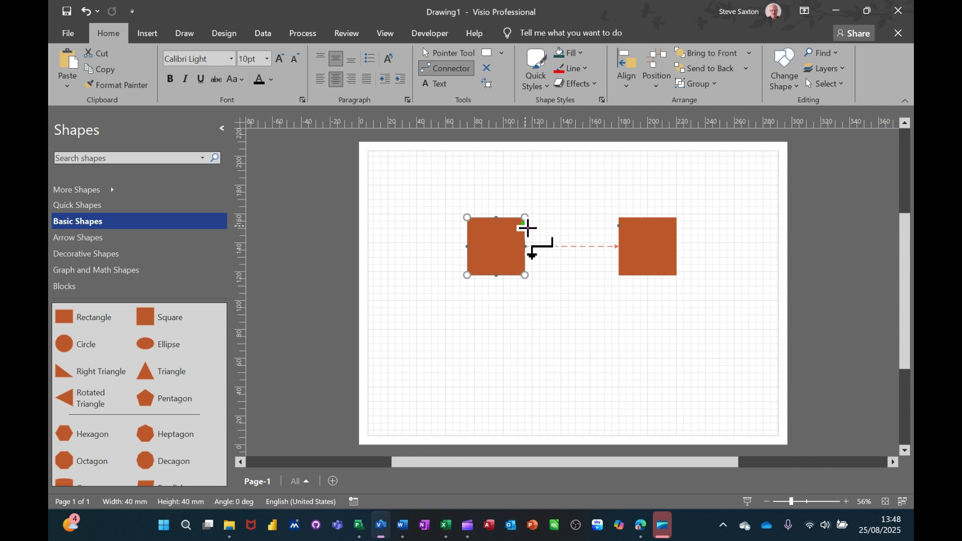
left_click_drag(526, 227, 559, 228)
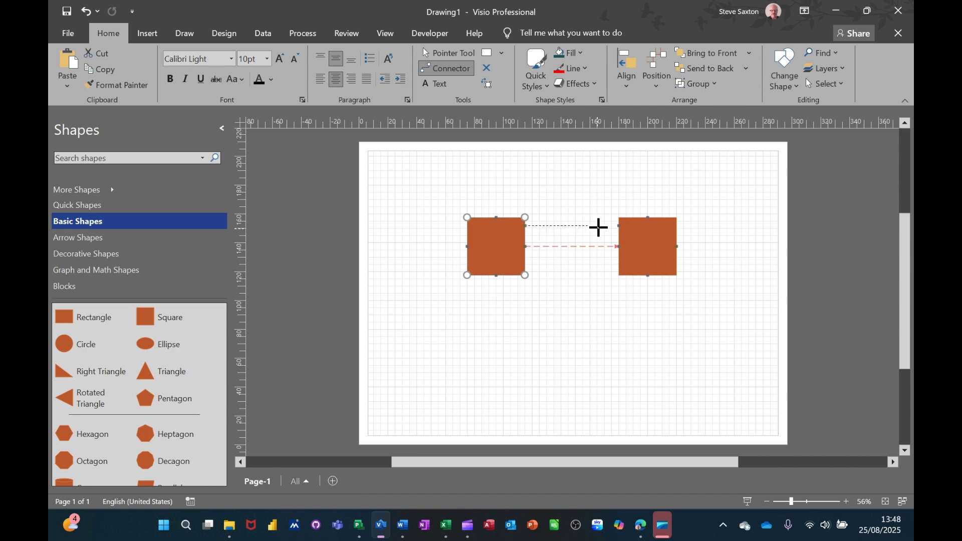
left_click_drag(619, 225, 622, 227)
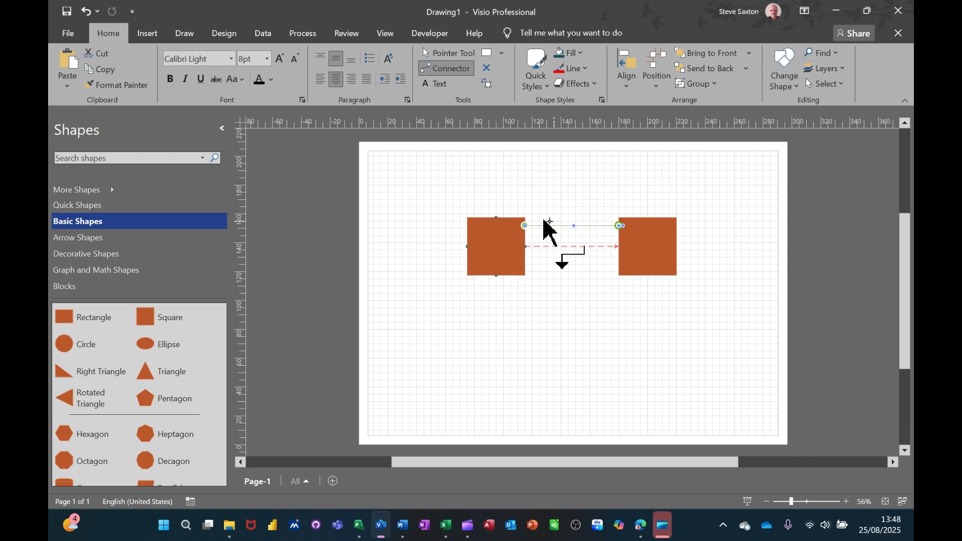
left_click(439, 54)
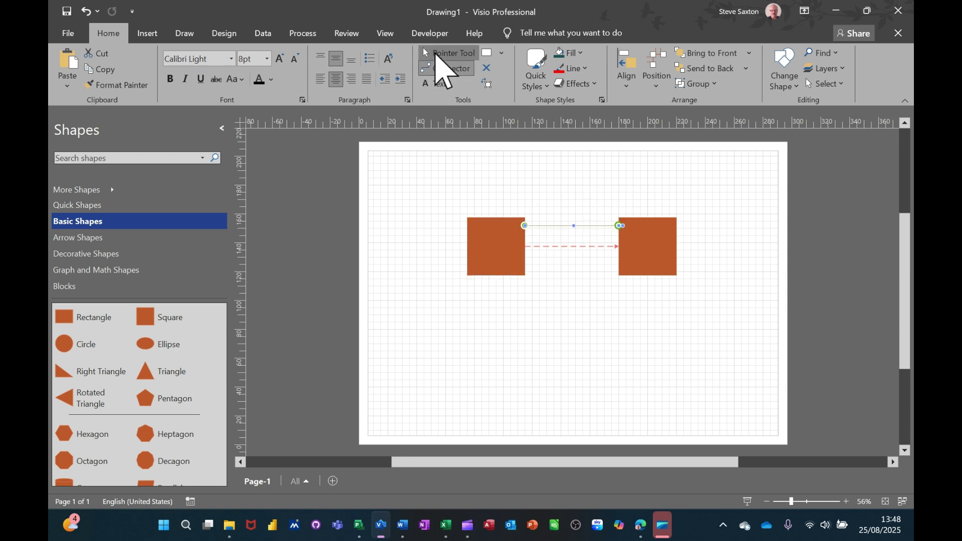
Move the right-hand square down and back, leaving it level with the left-hand one and about 80 mm from it.
left_click_drag(642, 236, 676, 304)
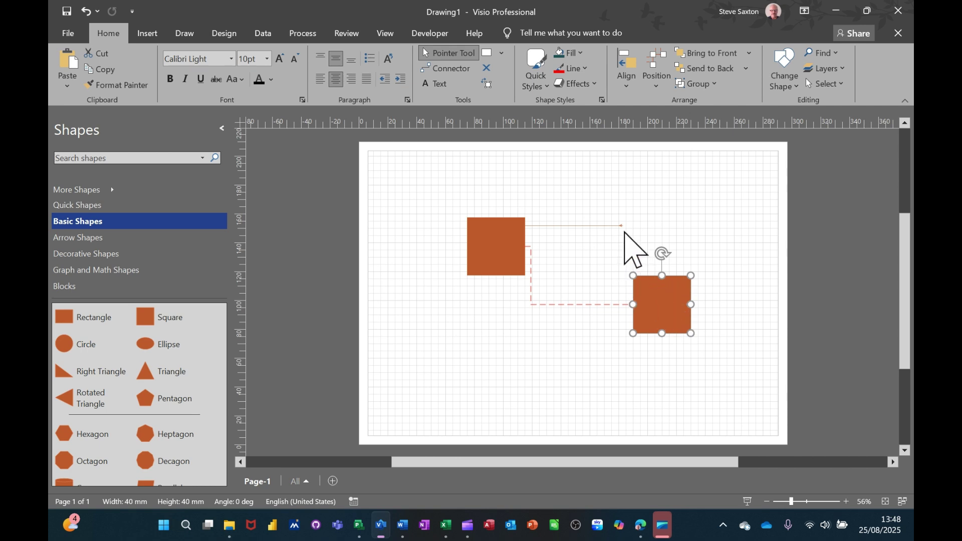
left_click_drag(652, 303, 652, 256)
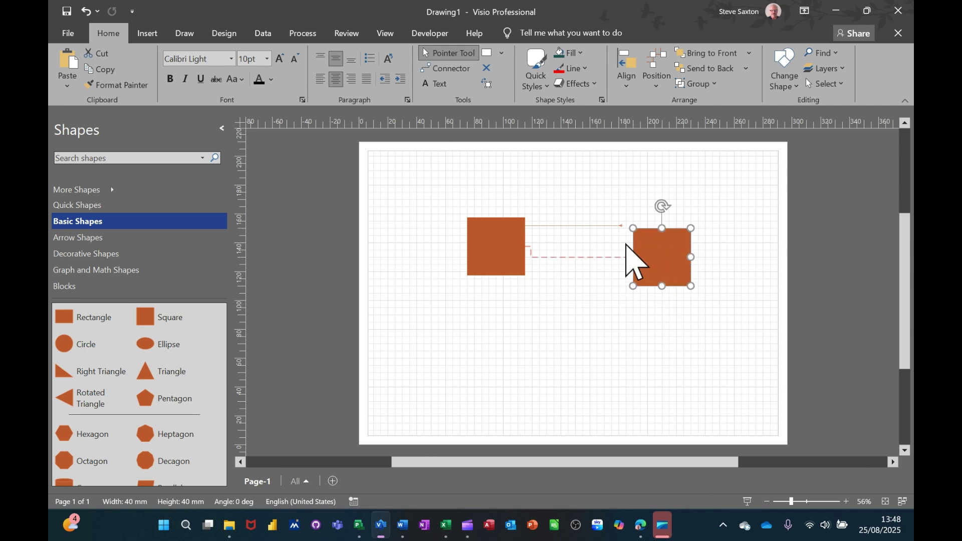
left_click(603, 225)
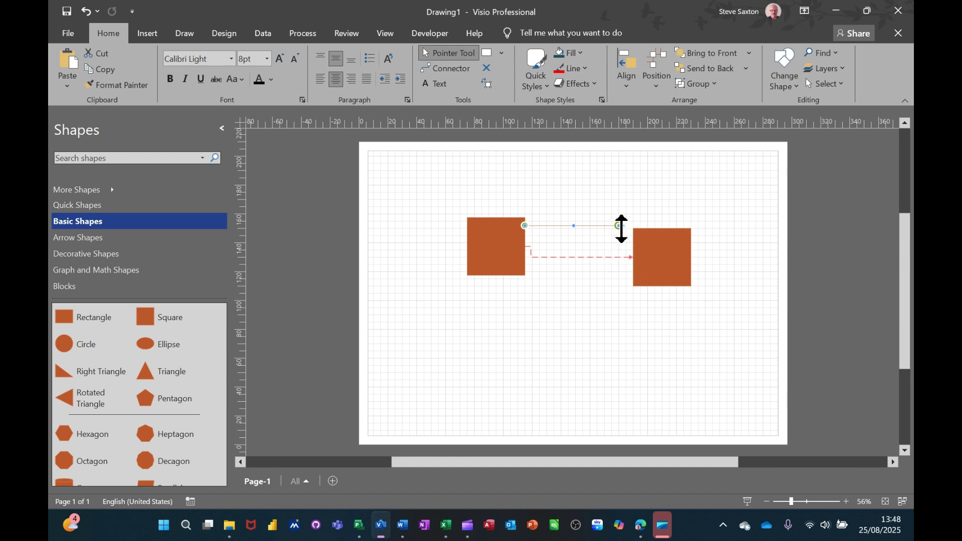
mouse_move(628, 242)
left_mouse_down()
mouse_move(642, 251)
mouse_move(619, 226)
left_mouse_up()
mouse_move(665, 253)
left_mouse_down()
mouse_move(669, 243)
mouse_move(654, 249)
left_mouse_up()
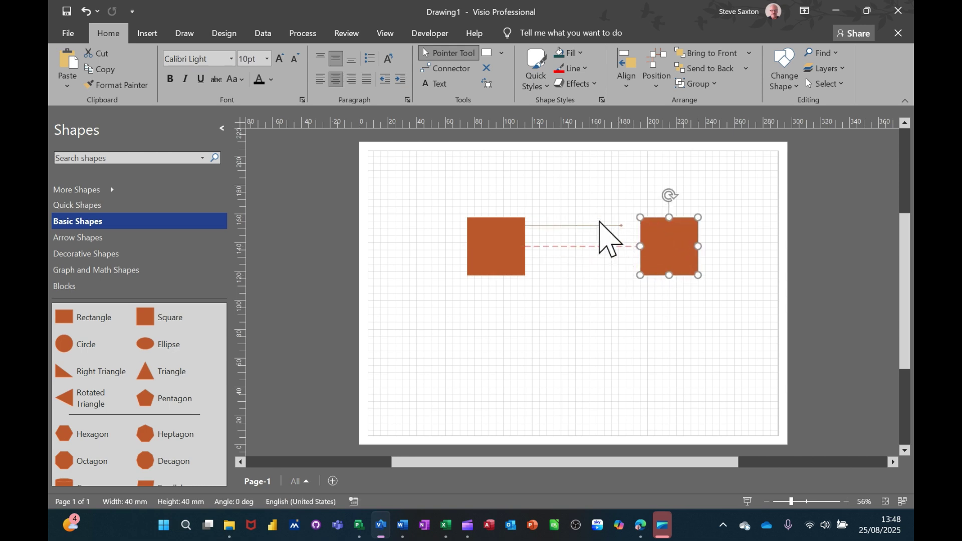
Add a connection point near the top of the right square's left edge and glue the upper connector's loose end to it.
left_click(486, 69)
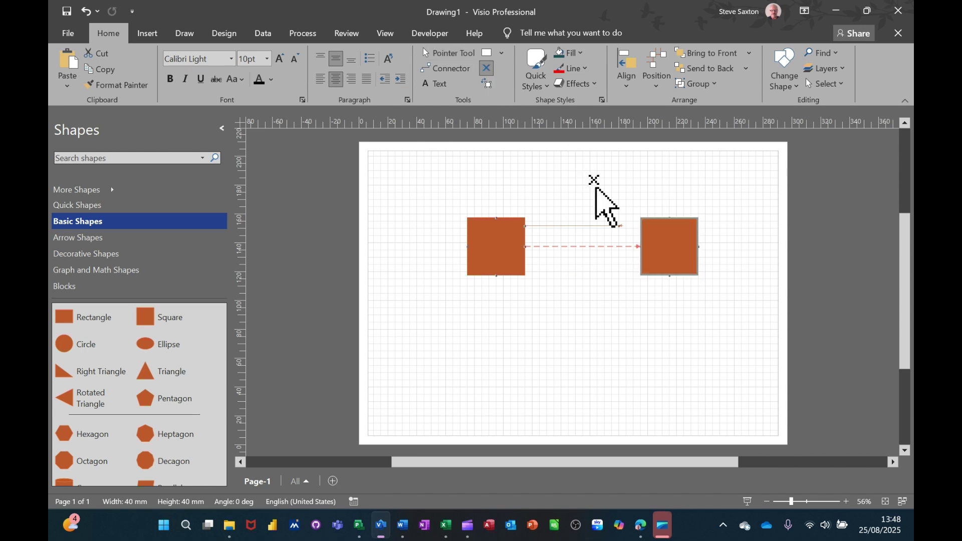
left_click(641, 228, "ctrl")
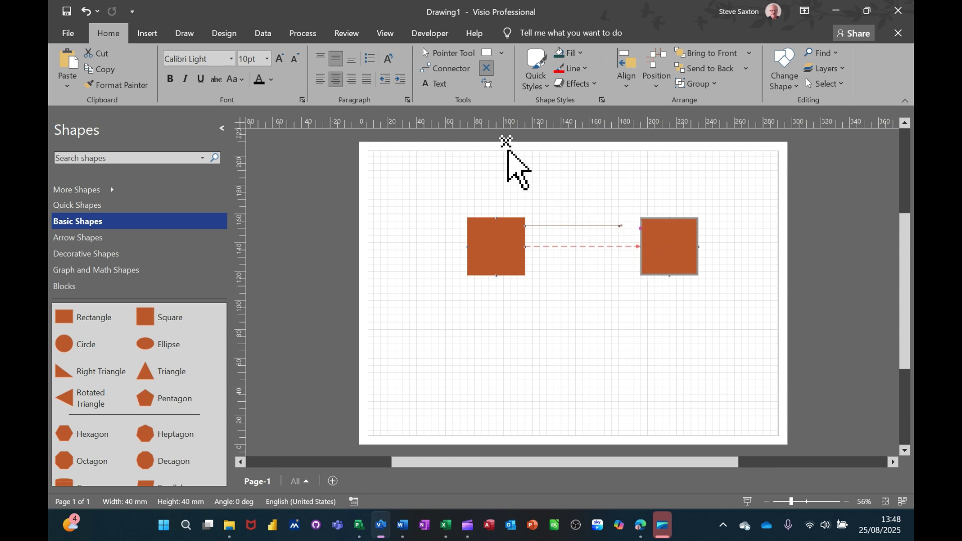
left_click(438, 53)
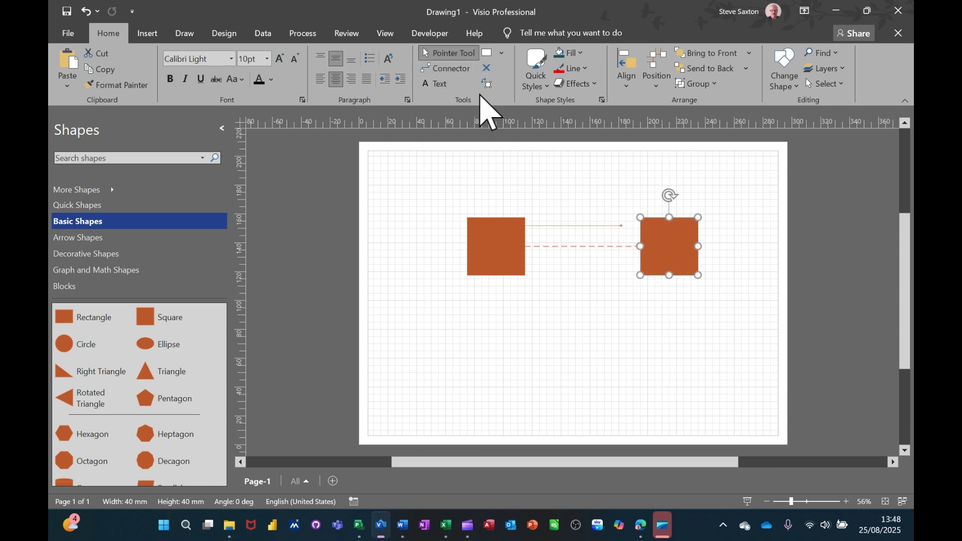
left_click(594, 227)
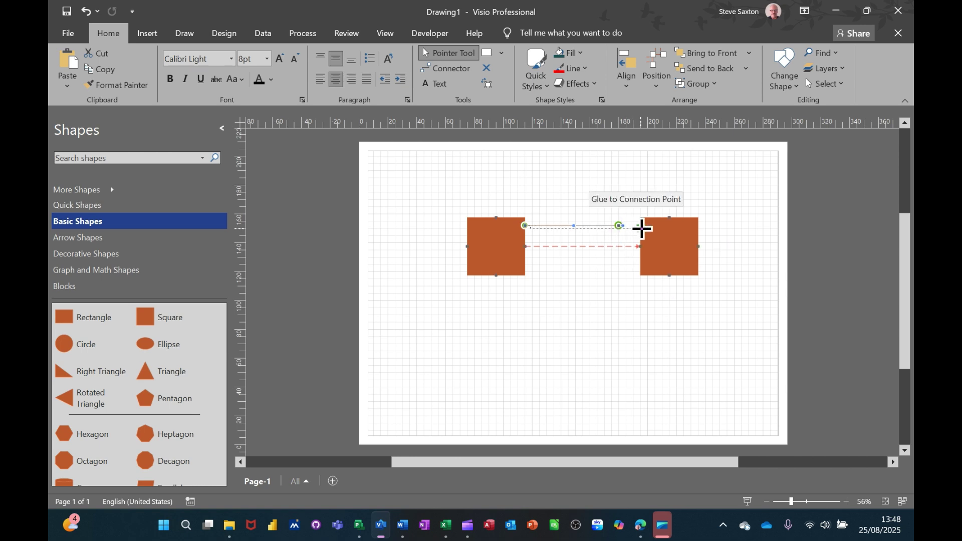
left_click_drag(641, 229, 640, 229)
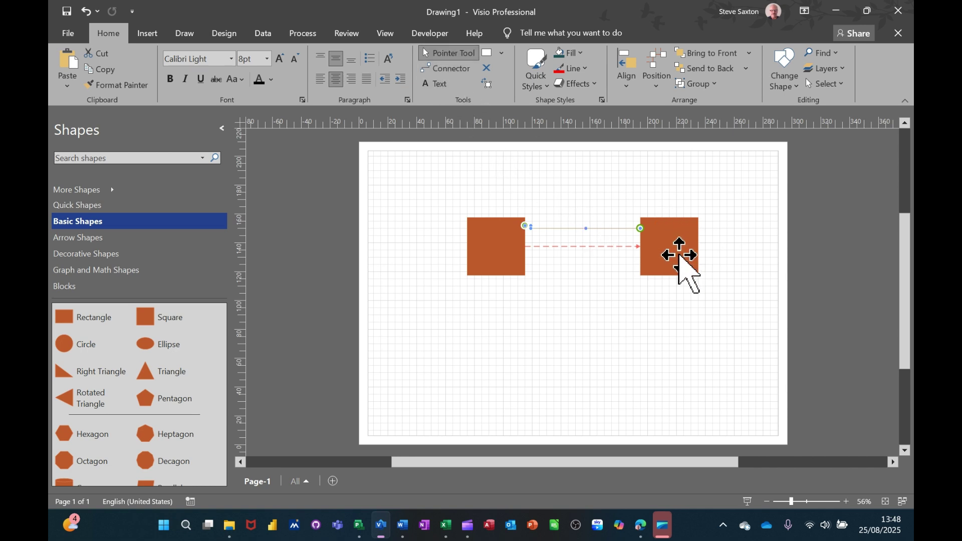
Move the right-hand square about 53 mm down and 27 mm right, and set the solid connector's line weight to 2¼ pt.
left_click_drag(677, 254, 718, 330)
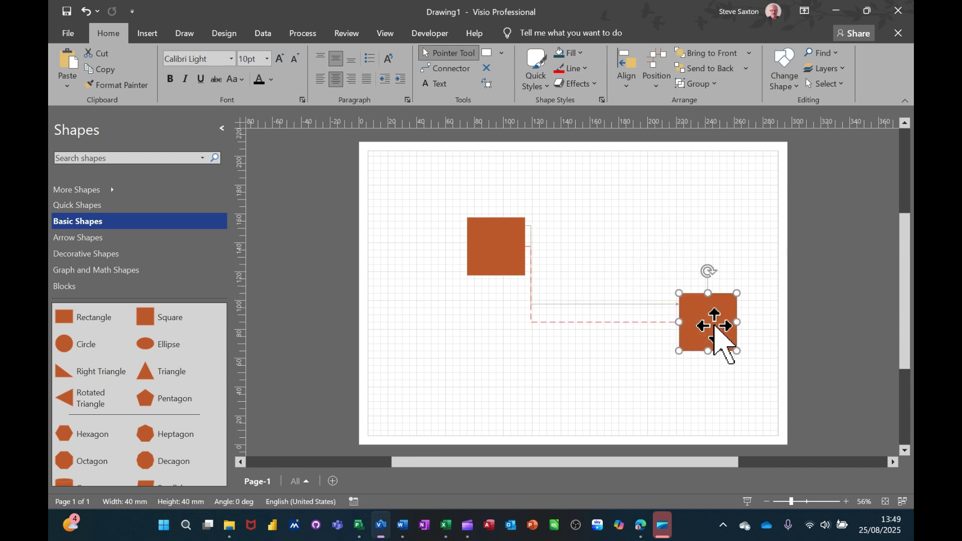
left_click(627, 305)
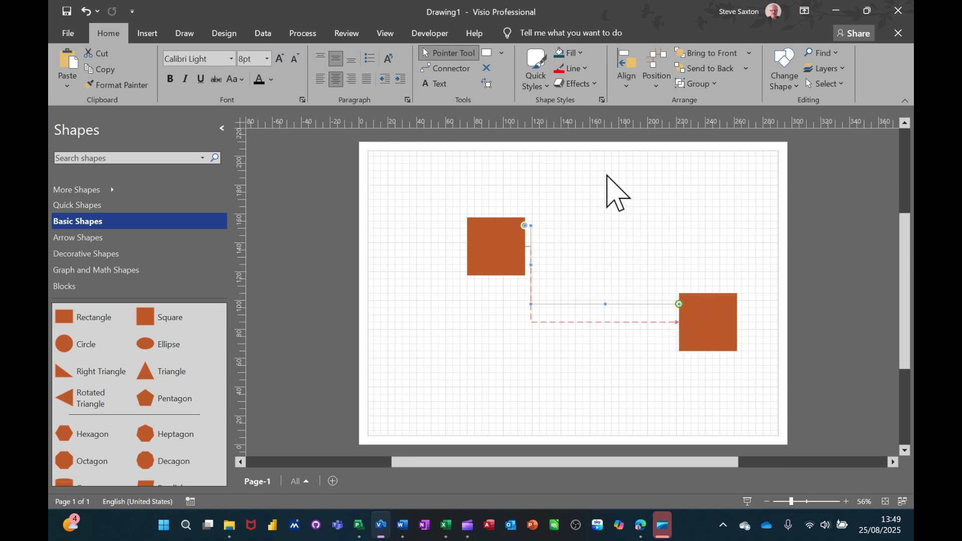
left_click(586, 69)
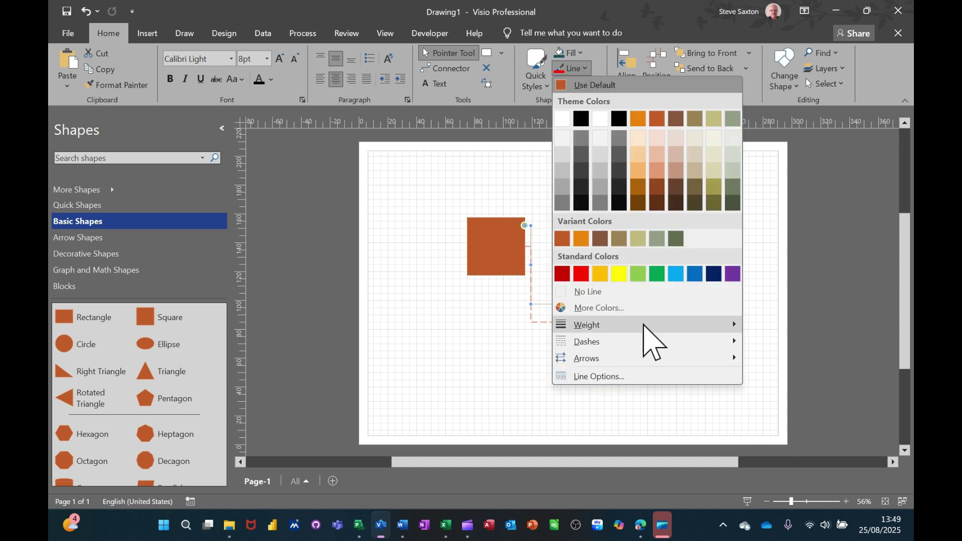
mouse_move(651, 344)
mouse_move(656, 326)
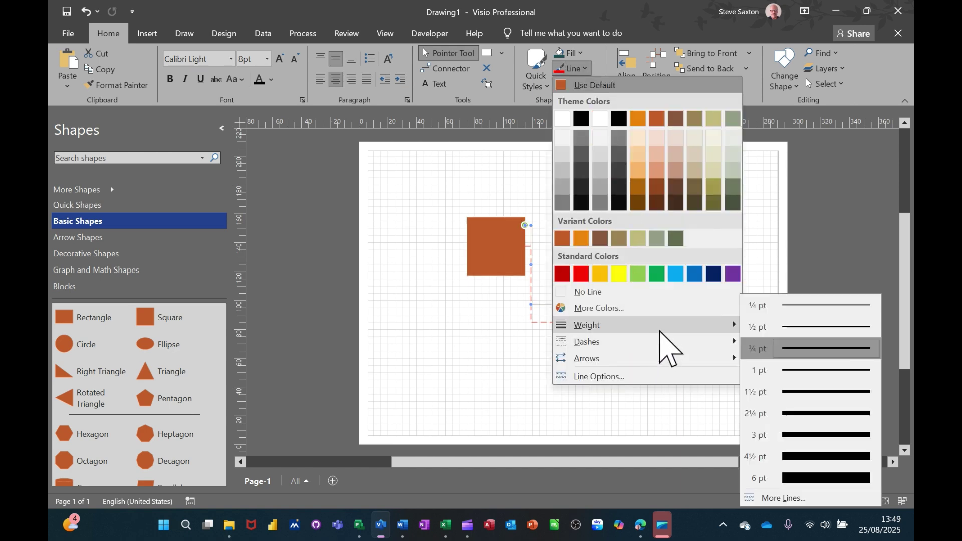
left_click(791, 414)
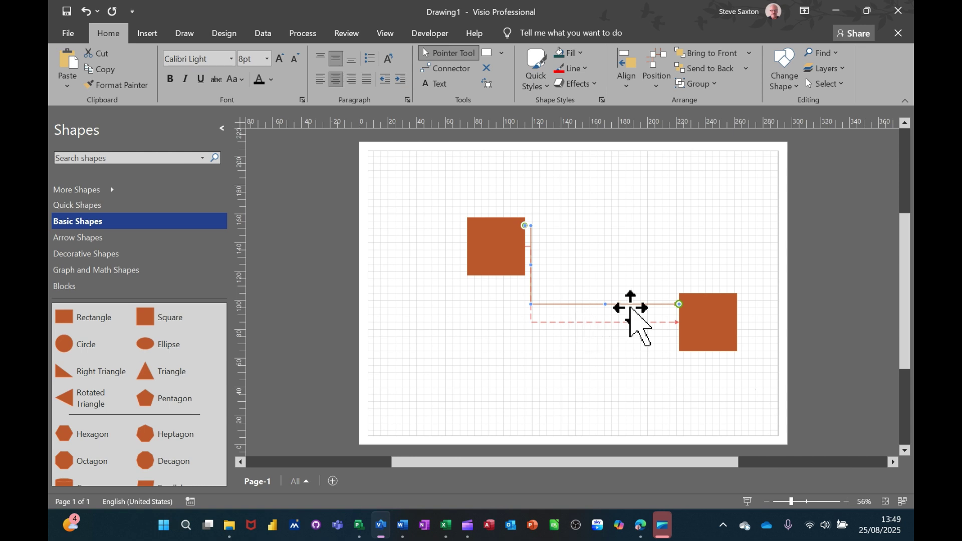
Apply the teal theme to the page and place the right-hand square level with the left-hand one, about 100 mm from it.
left_click_drag(708, 319, 702, 226)
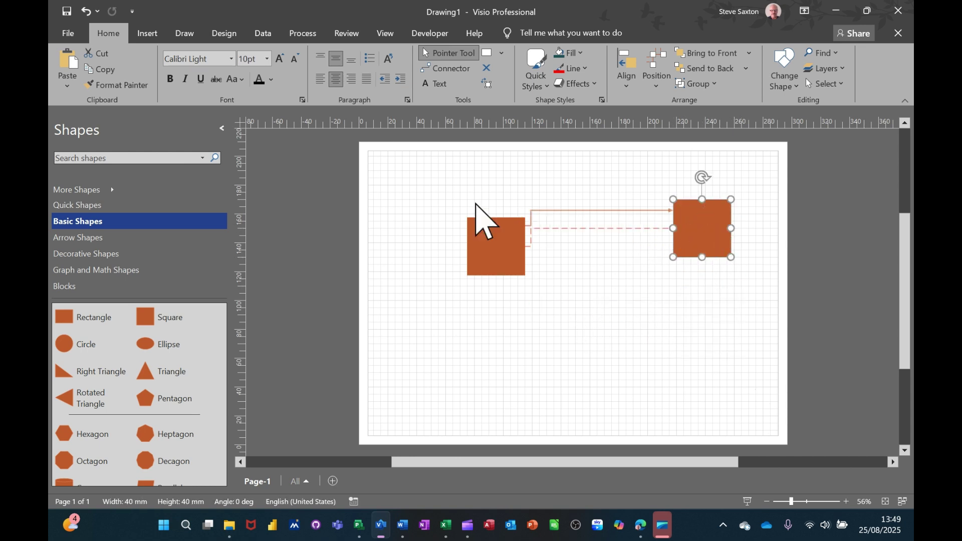
left_click(224, 33)
left_click(200, 61)
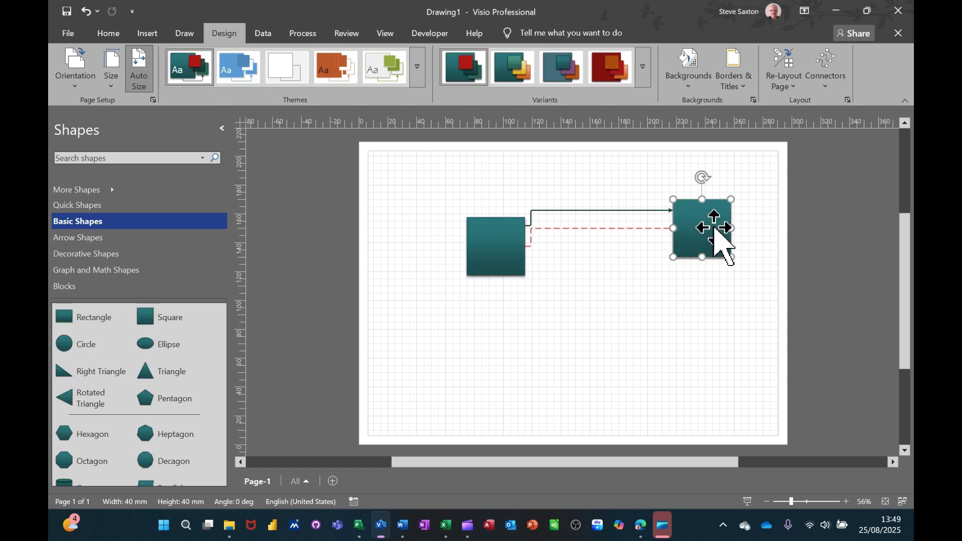
mouse_move(714, 235)
left_mouse_down()
mouse_move(709, 258)
mouse_move(709, 249)
left_mouse_up()
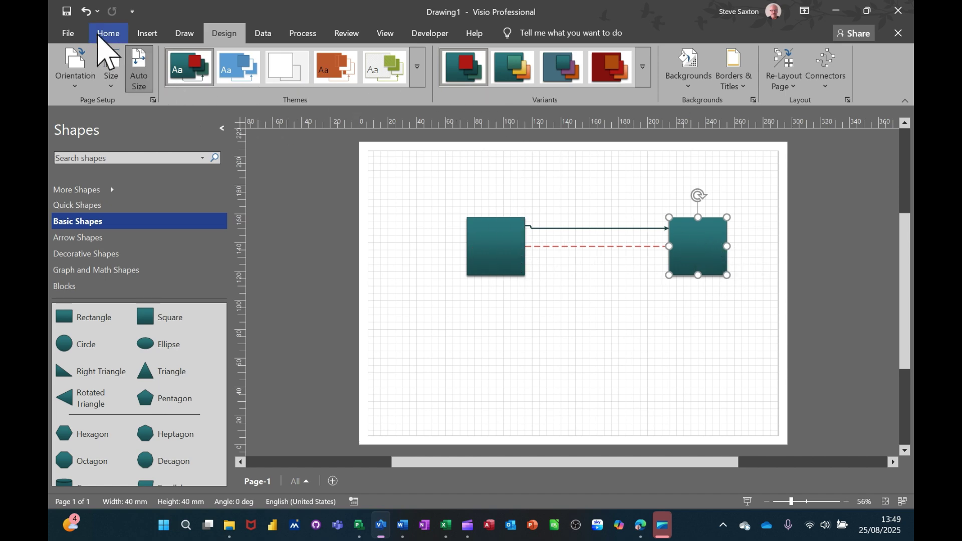
Add a connection point low on each square's facing edge and draw a connector from the left square's new point to the right's.
left_click(107, 33)
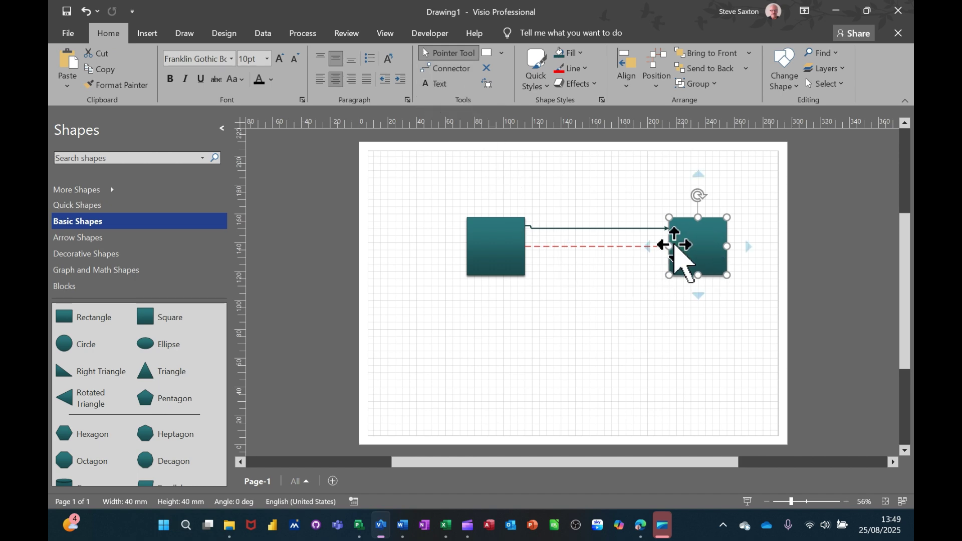
left_click(502, 264)
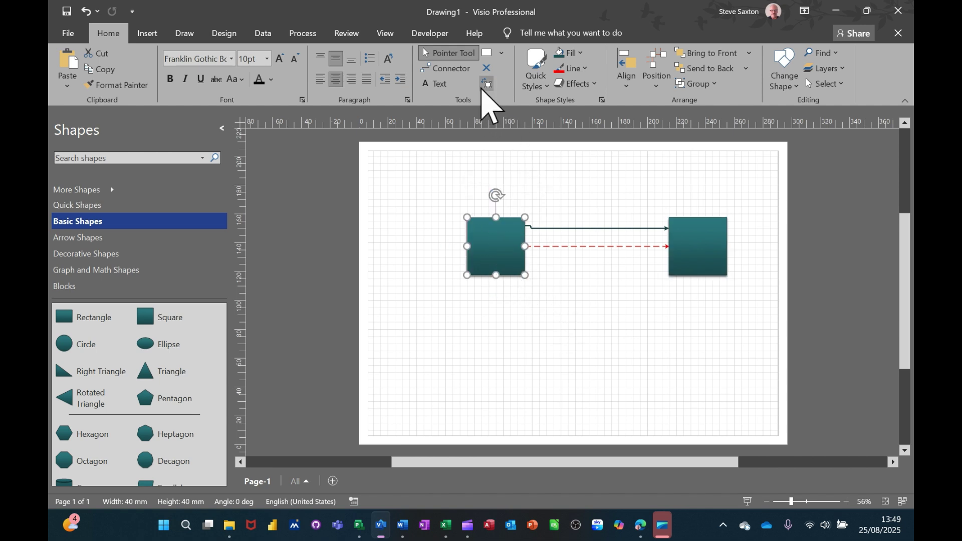
left_click(487, 68)
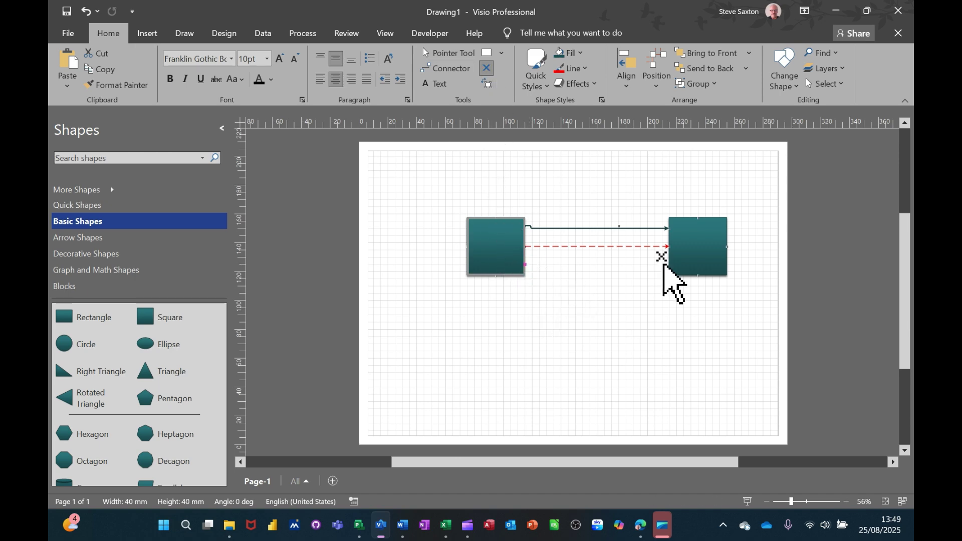
left_click(696, 261)
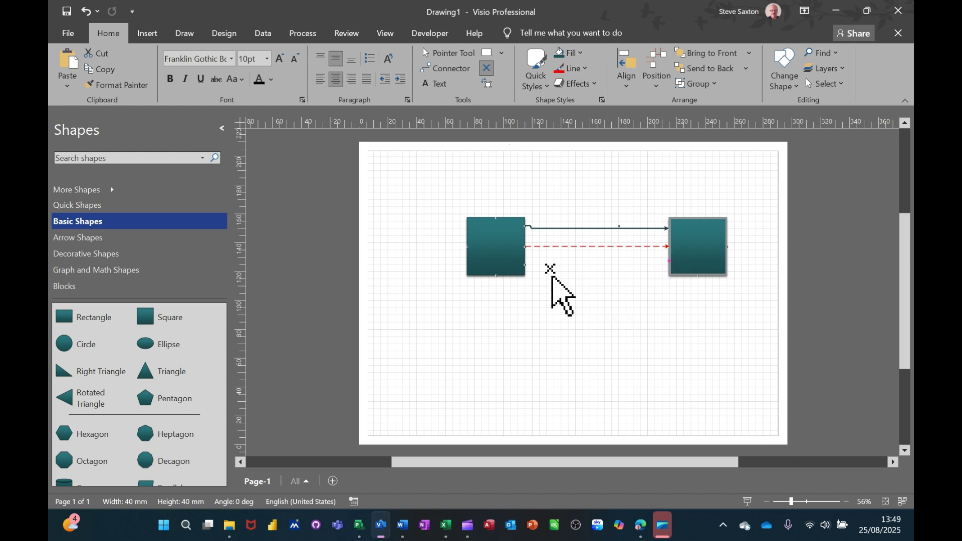
left_click(442, 70)
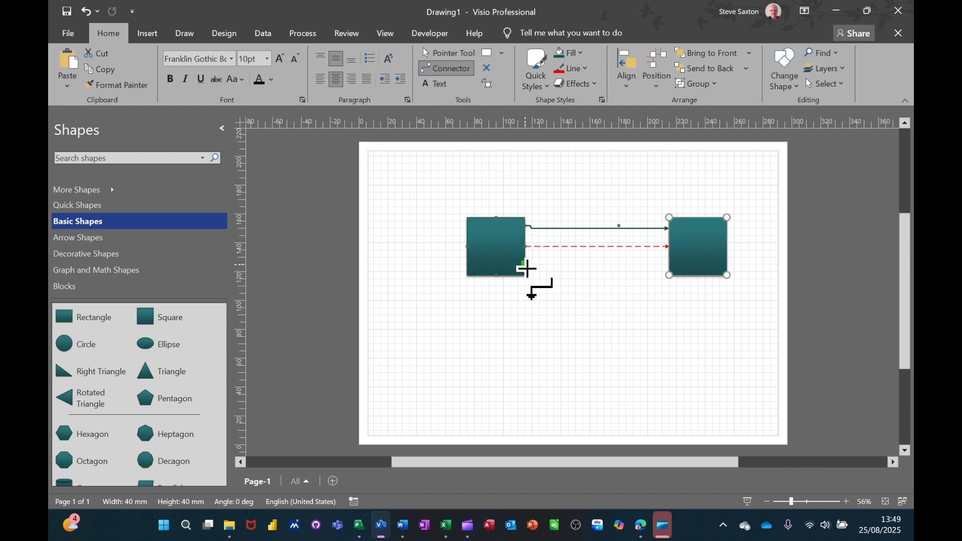
left_click_drag(526, 266, 669, 261)
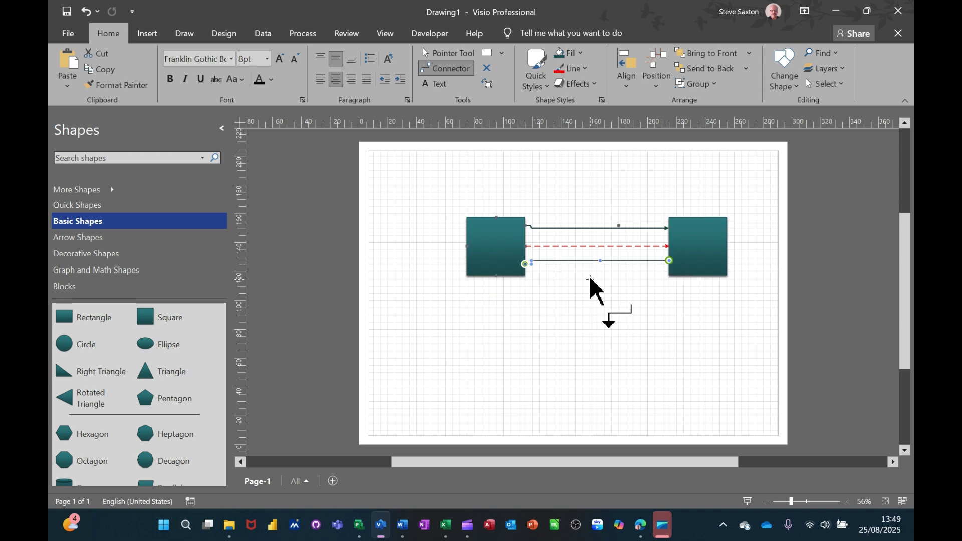
Move the right square about 52 mm down and 5 mm right, and the left square about 37 mm down and 7 mm left.
left_click(445, 53)
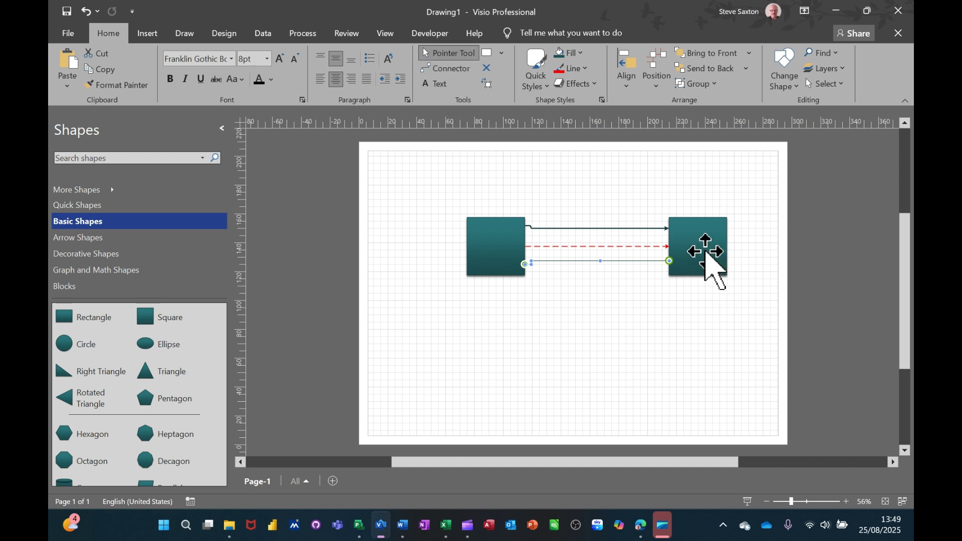
left_click_drag(706, 251, 713, 326)
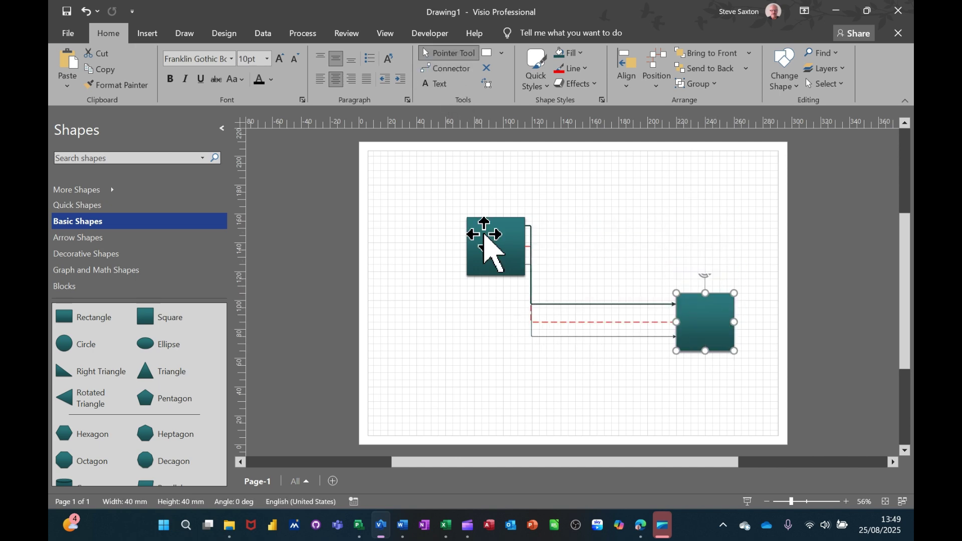
left_click_drag(501, 258, 488, 298)
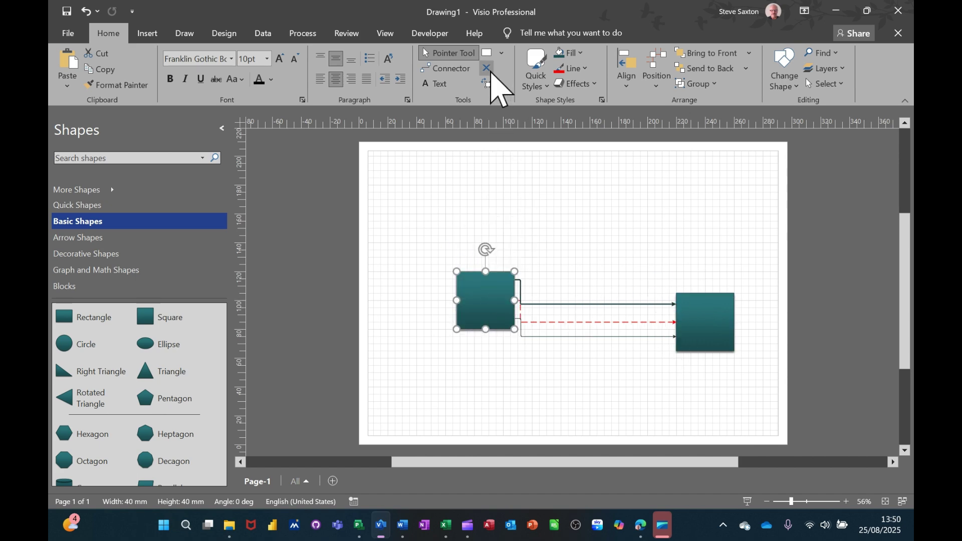
Draw a text box about 35 mm by 17 mm above the connectors and enter a first name in it.
left_click(434, 84)
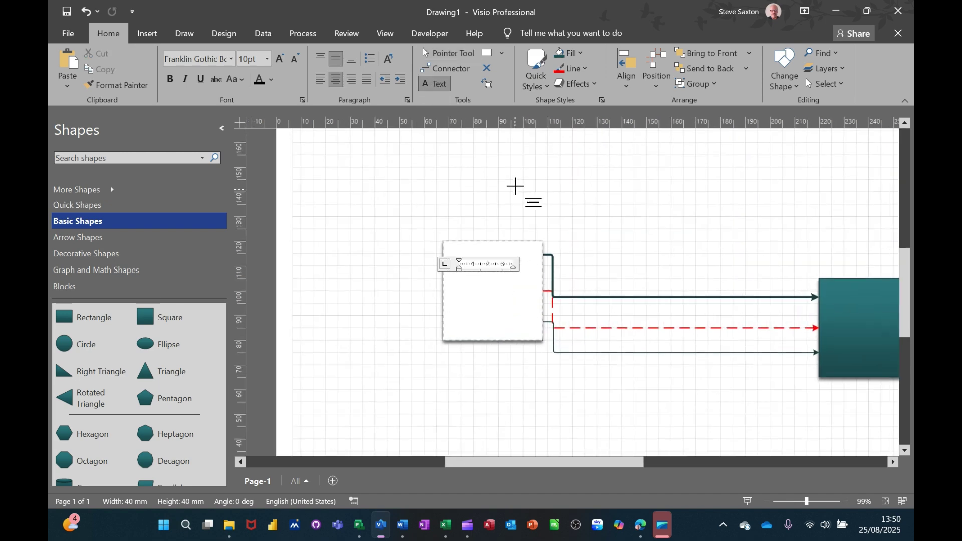
left_click_drag(588, 151, 675, 193)
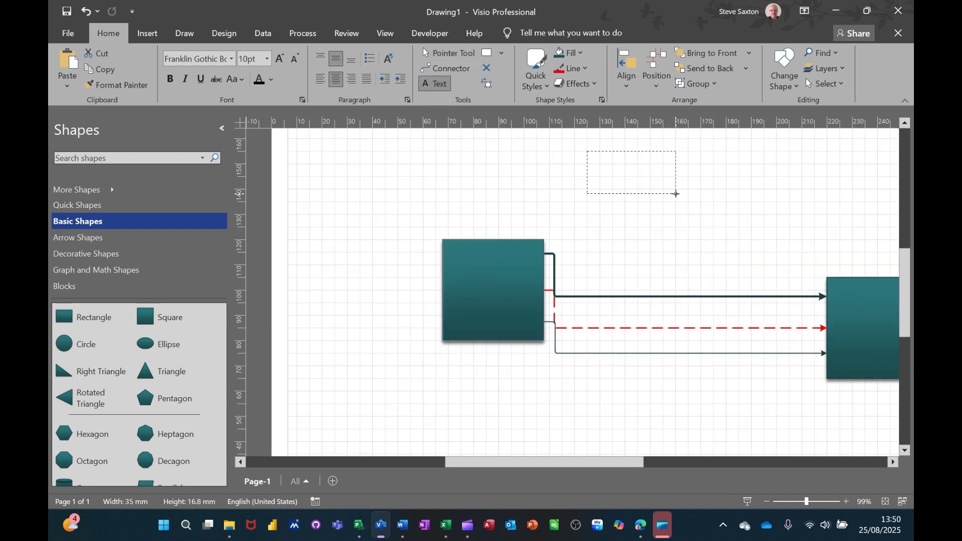
type("Steve")
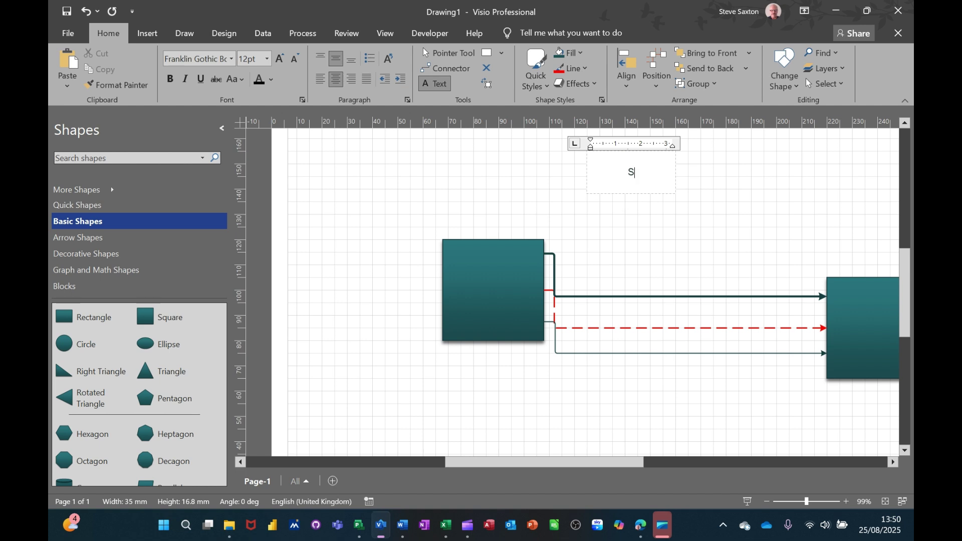
left_click(695, 212)
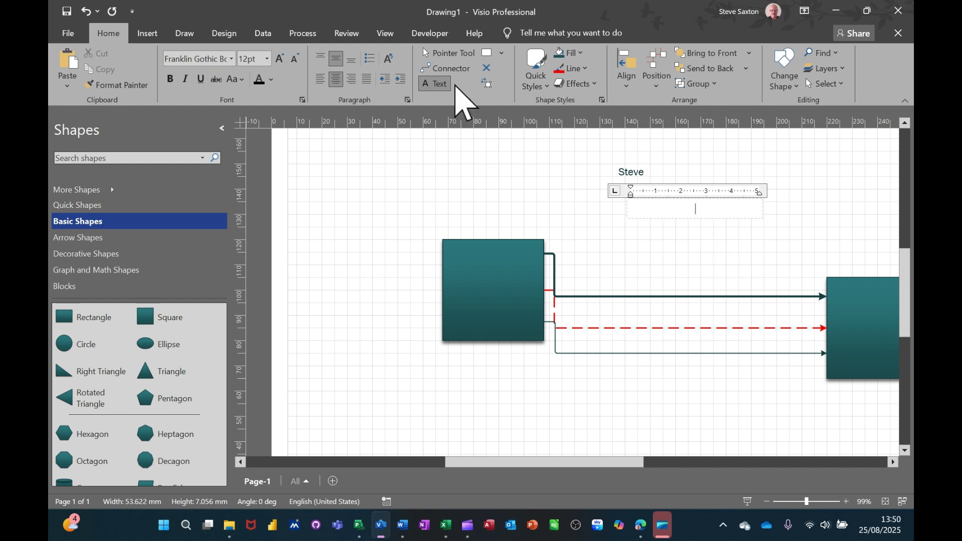
left_click(442, 53)
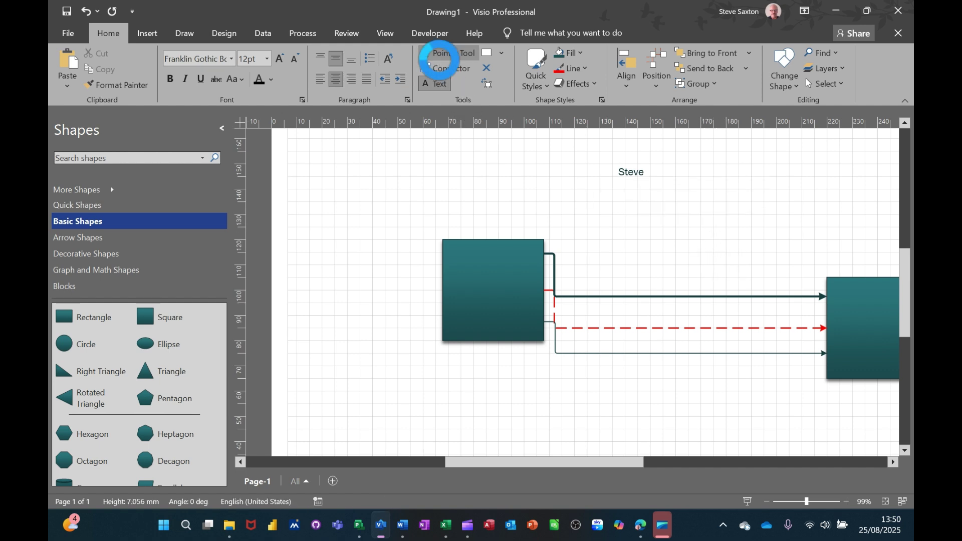
Fill the text box with a medium grey theme colour and move it about 5 mm right and 2 mm down.
left_click(633, 172)
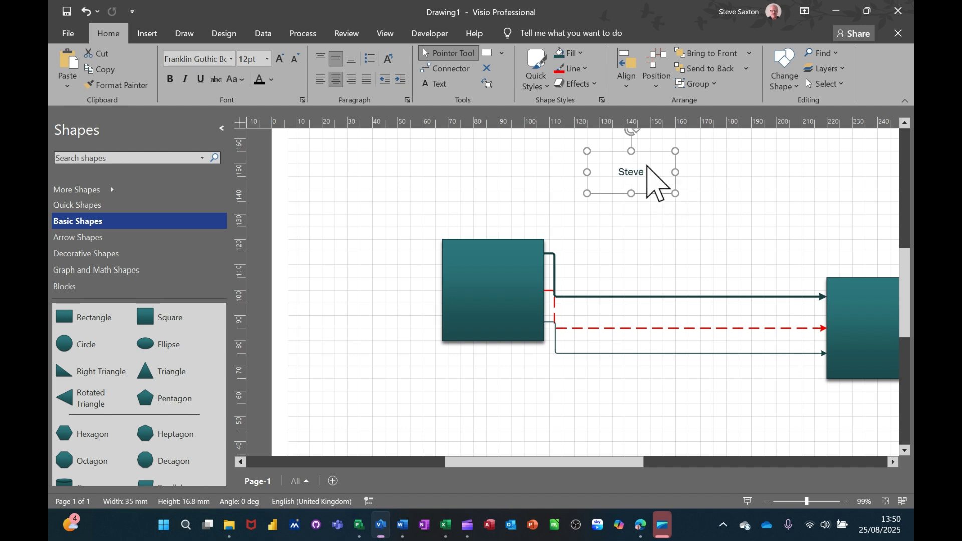
left_click(571, 52)
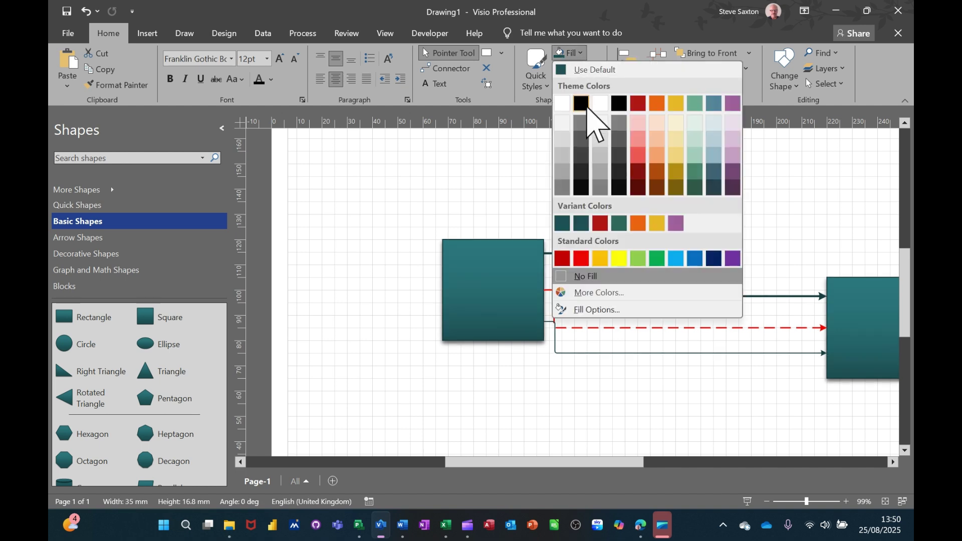
left_click(600, 124)
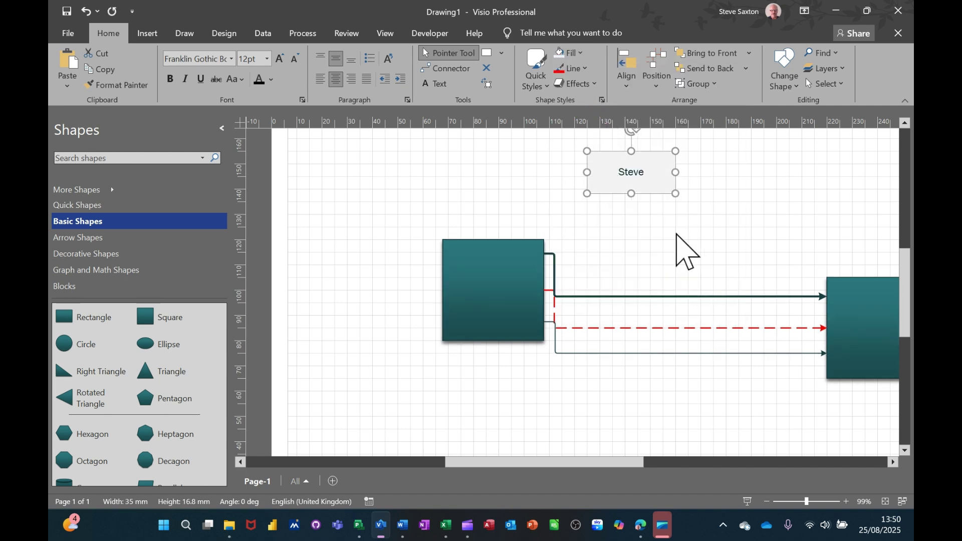
left_click(569, 55)
left_click(597, 156)
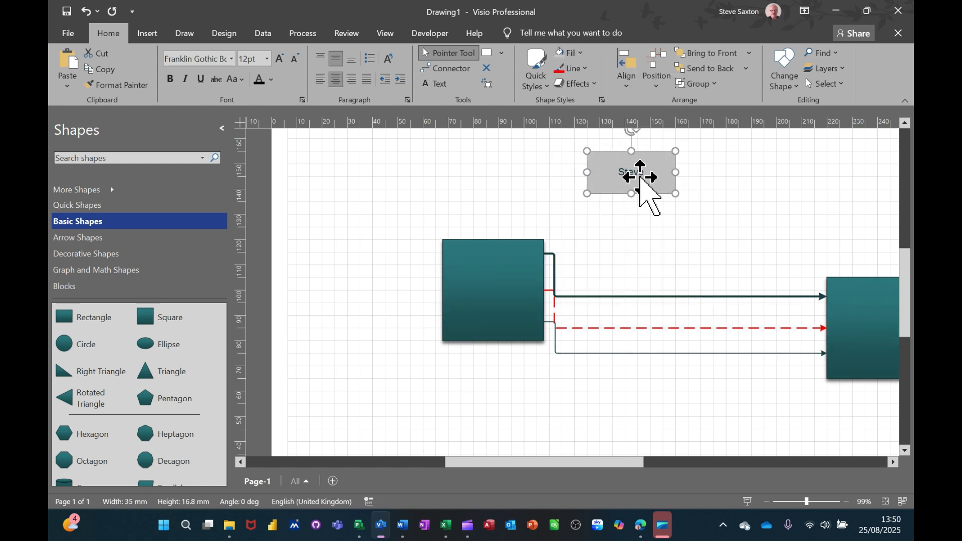
mouse_move(639, 179)
left_mouse_down()
mouse_move(680, 181)
mouse_move(652, 183)
left_mouse_up()
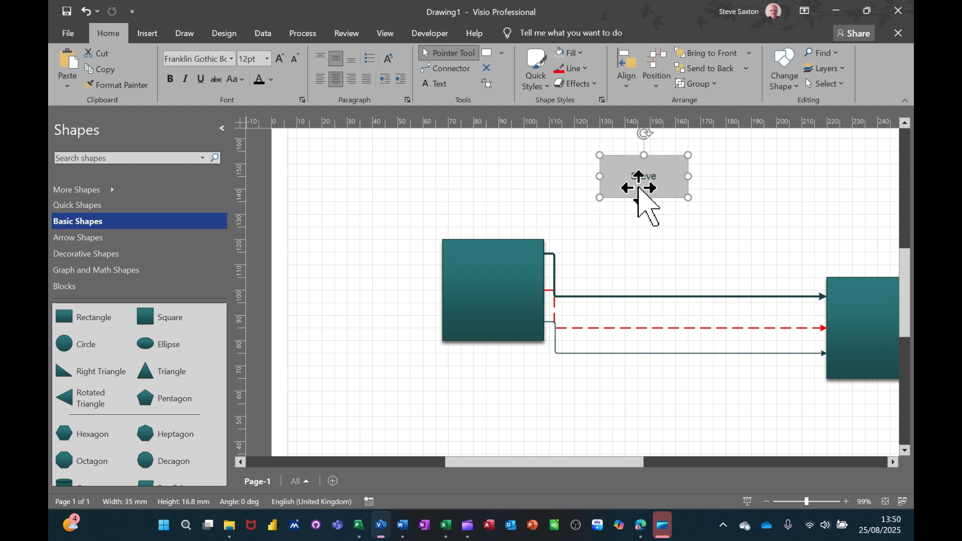
Enter a first name in the left square and format it as a bullet aligned to the square's top left.
left_click(496, 278)
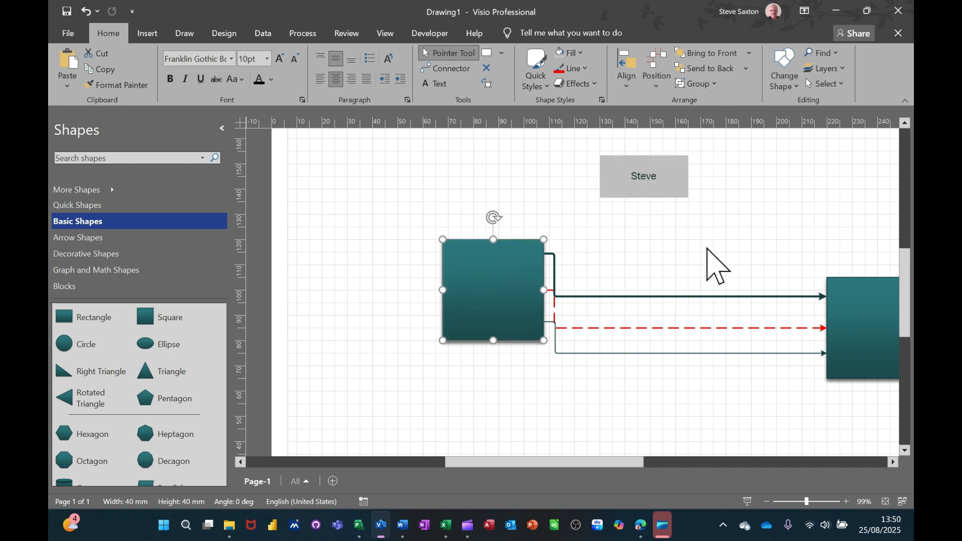
type("Steve")
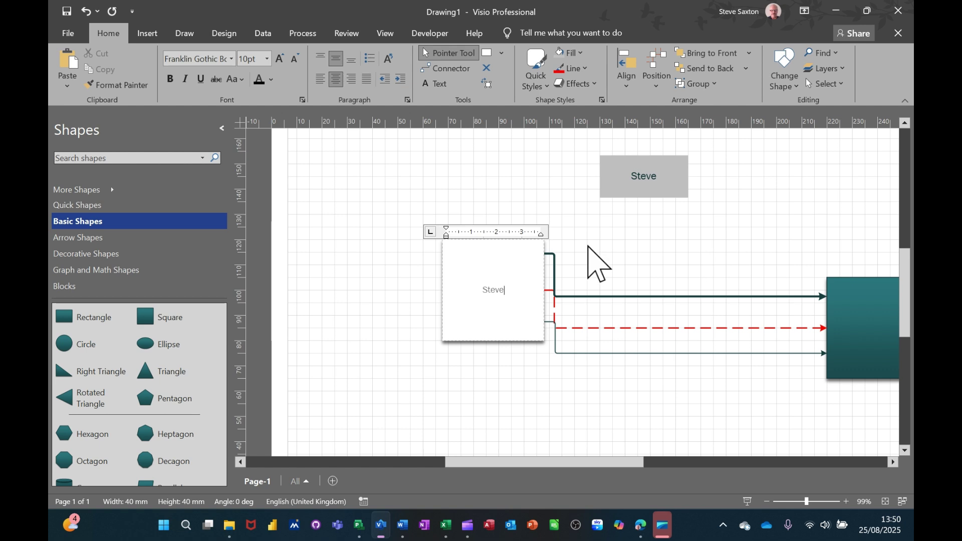
left_click(599, 263)
left_click(489, 315)
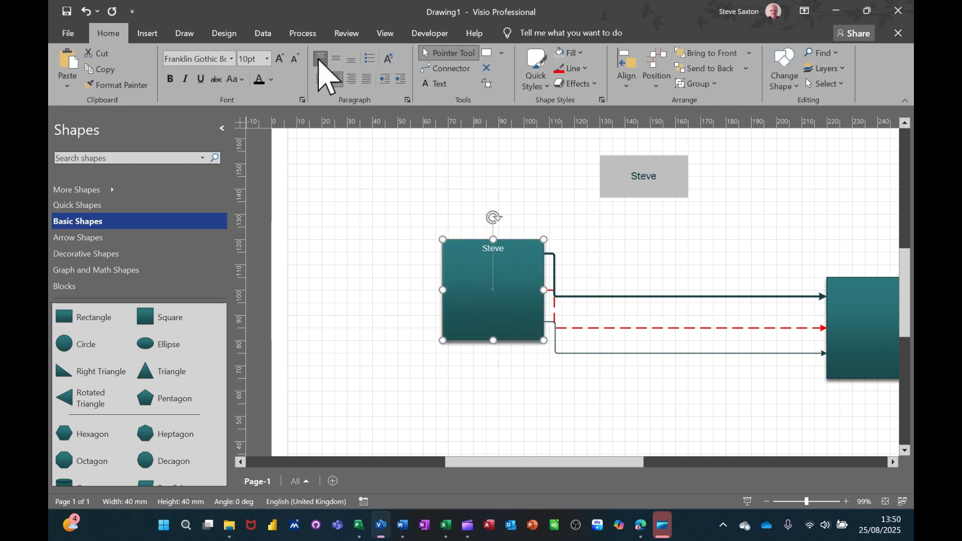
left_click(320, 78)
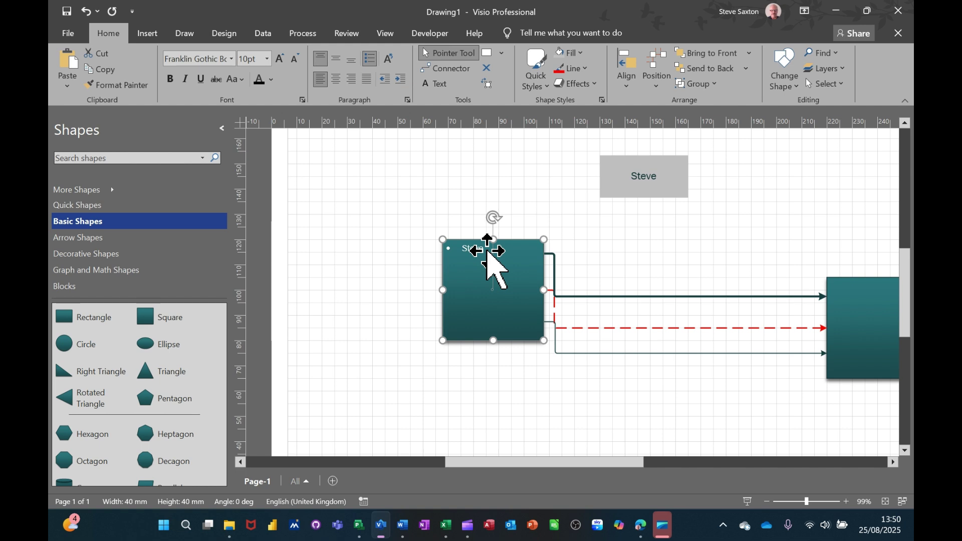
Add another first name as a second bullet in the left square's text.
double_click(502, 260)
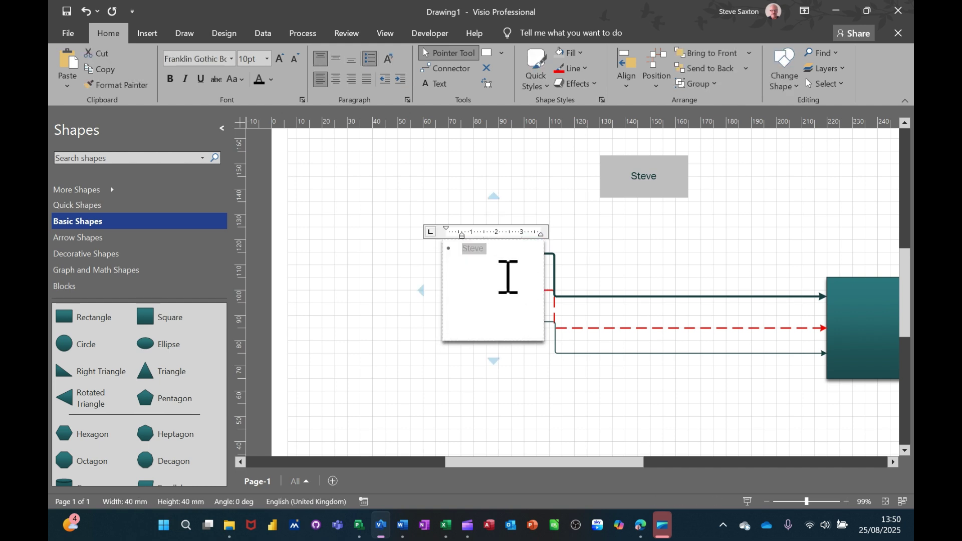
left_click(500, 250)
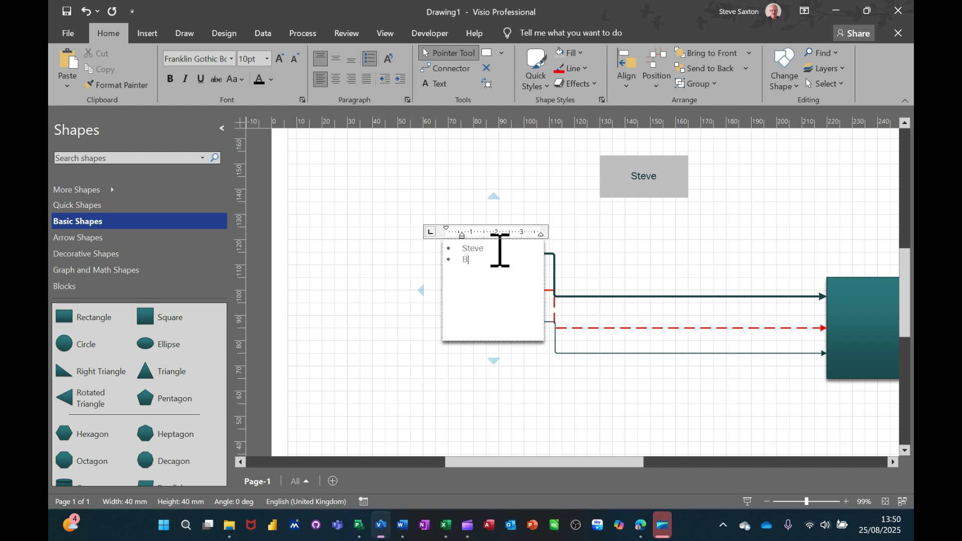
type("Bill")
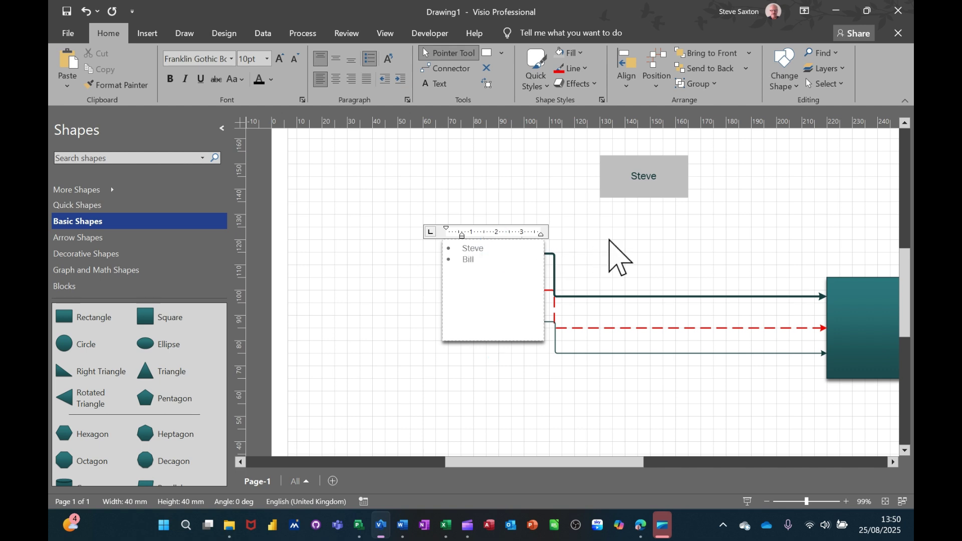
left_click(621, 249)
Move the left square about 37 mm left and 20 mm up, the right one 78 mm left and 13 mm up, the grey box 40 mm left.
left_click_drag(492, 296, 399, 235)
left_click_drag(852, 331, 670, 296)
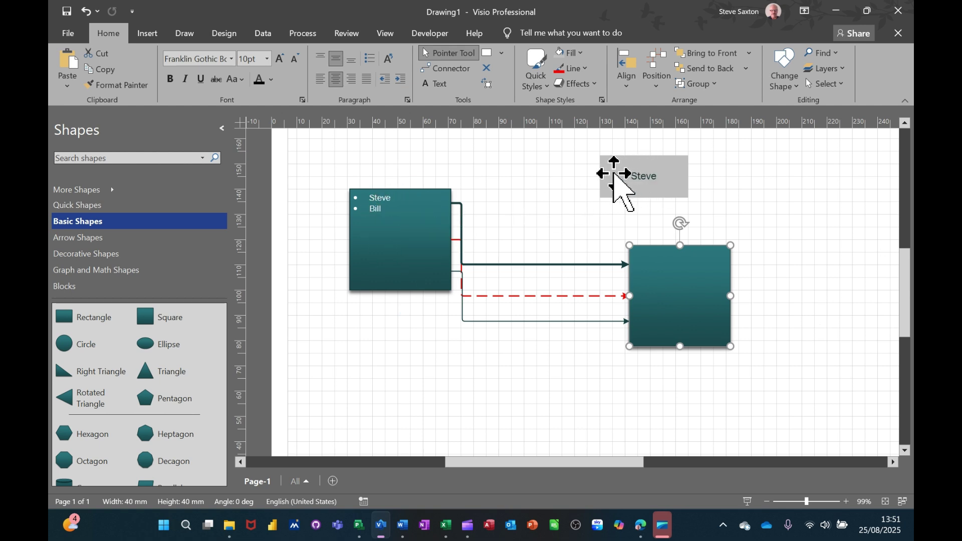
left_click_drag(615, 173, 514, 169)
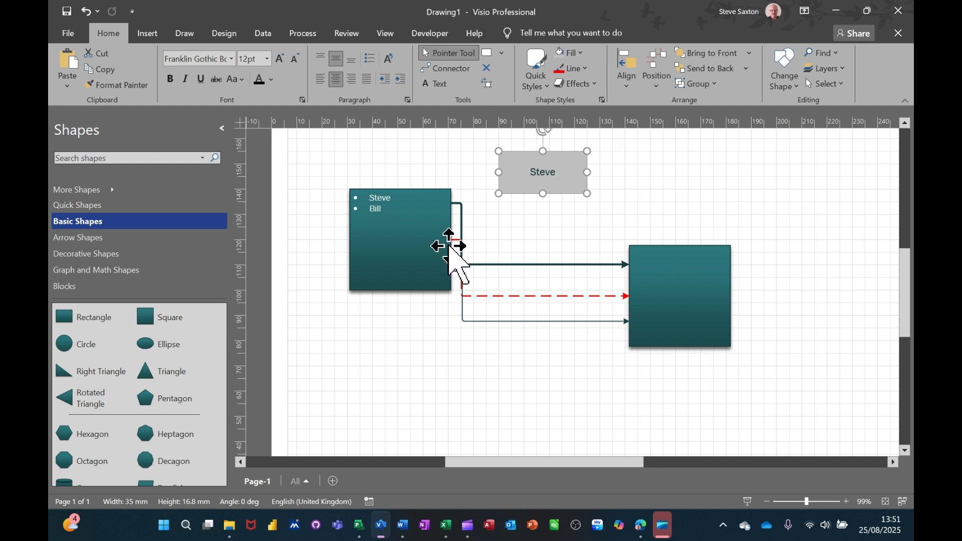
Move the left square's text block about 11 mm left and 15 mm up so the bullets sit above the square.
left_click(397, 232)
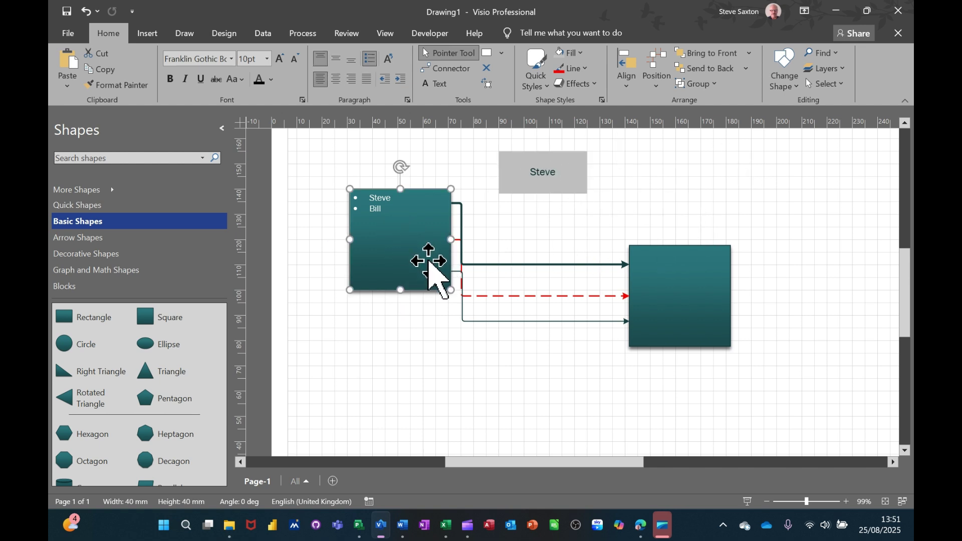
left_click(488, 84)
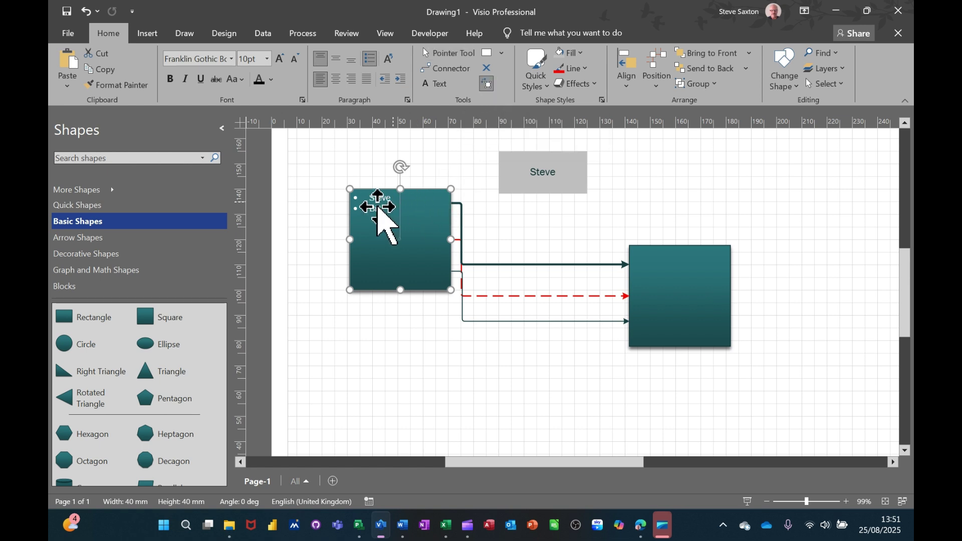
left_click_drag(375, 207, 350, 170)
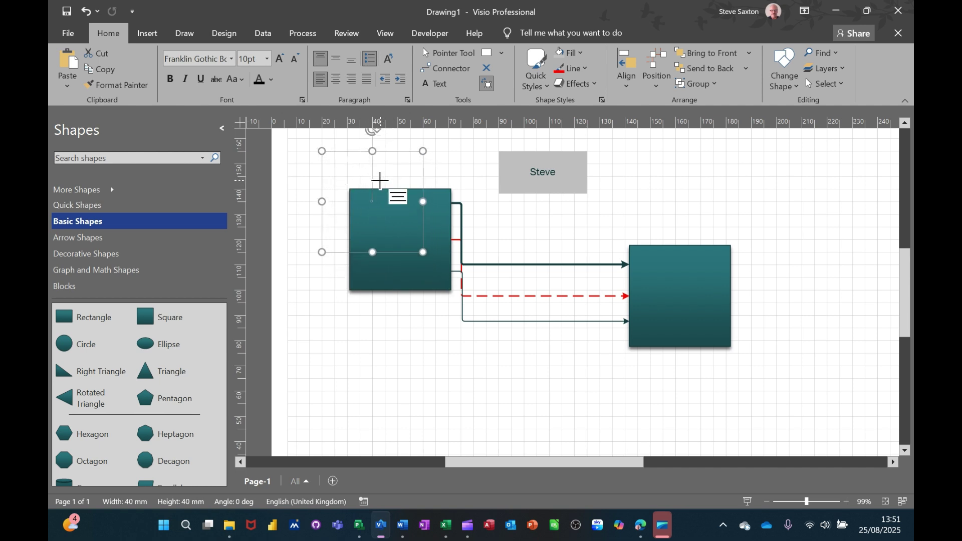
left_click(449, 53)
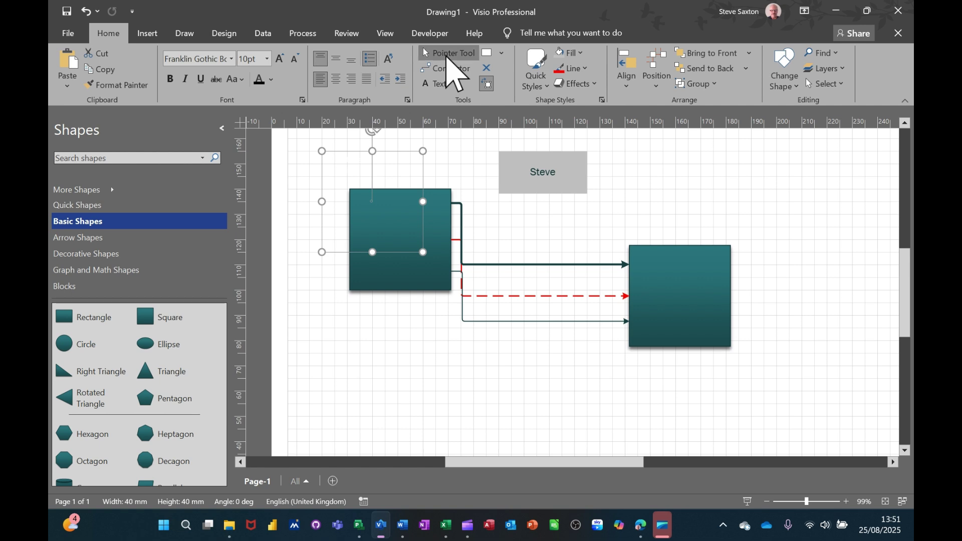
Set the font colour of the left square's bulleted text to black.
left_click(382, 215)
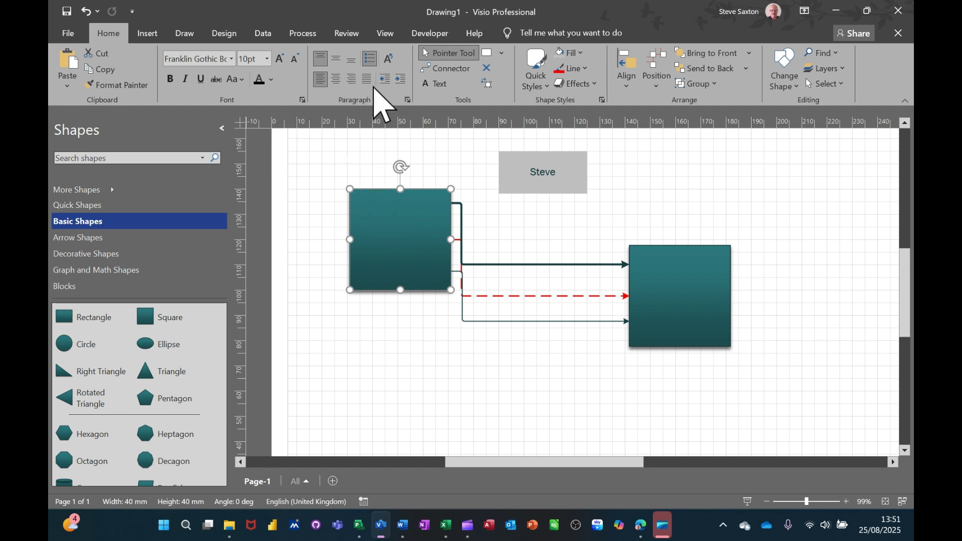
left_click(272, 80)
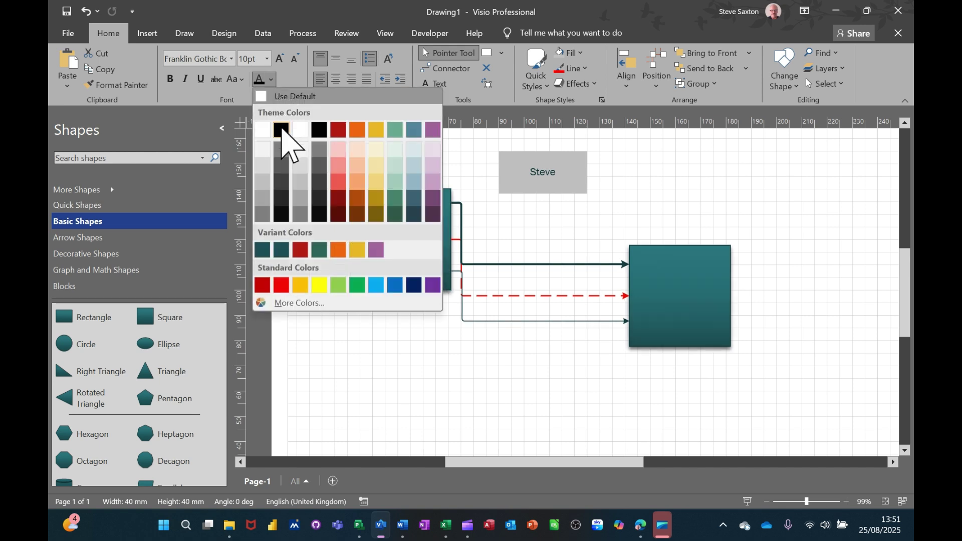
key("ctrl+z")
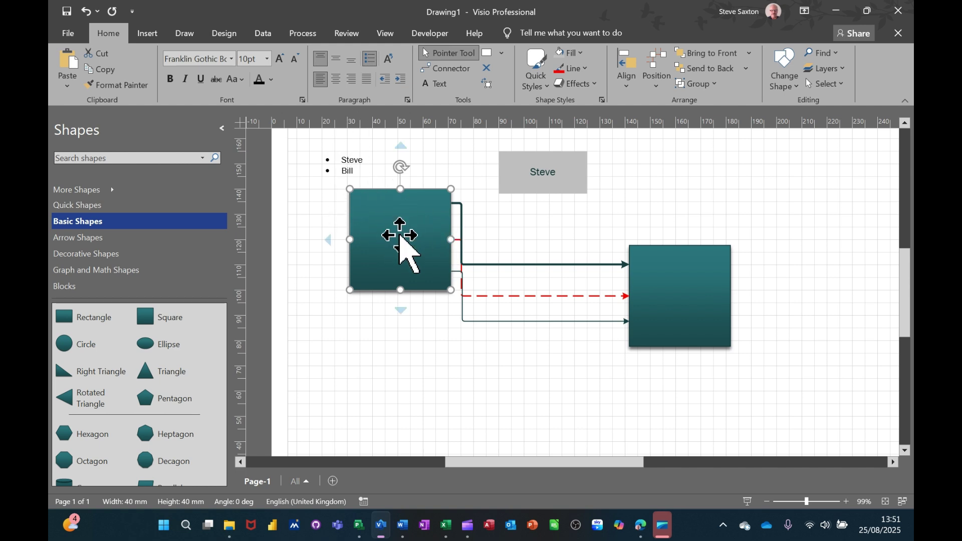
Move the grey text box about 4 mm right and 5 mm down, leaving nothing selected.
mouse_move(575, 187)
left_mouse_down()
mouse_move(515, 225)
mouse_move(395, 226)
mouse_move(573, 202)
left_mouse_up()
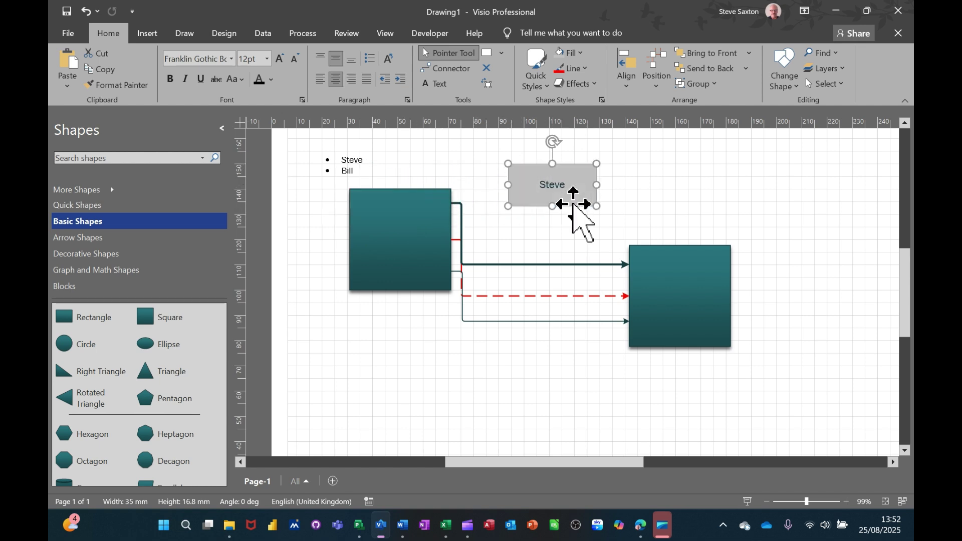
left_click(669, 193)
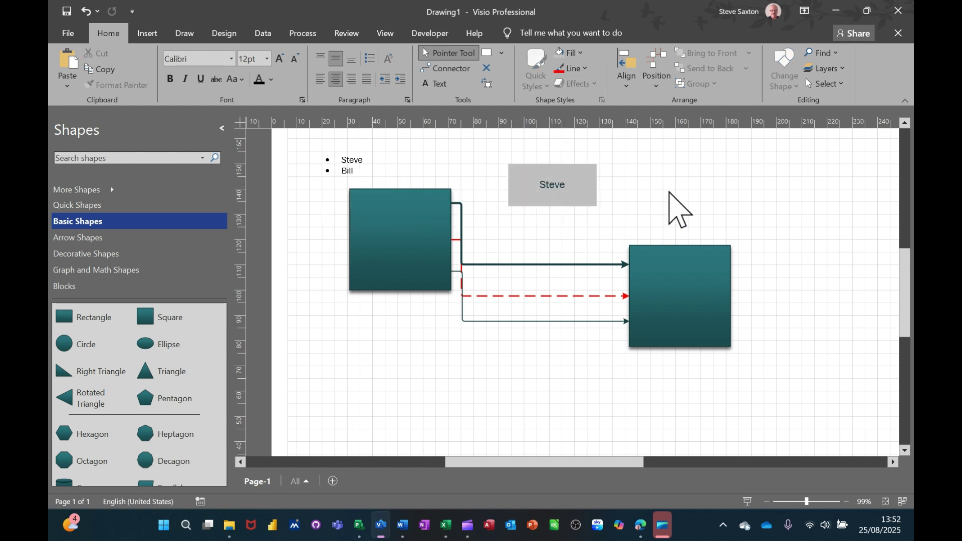